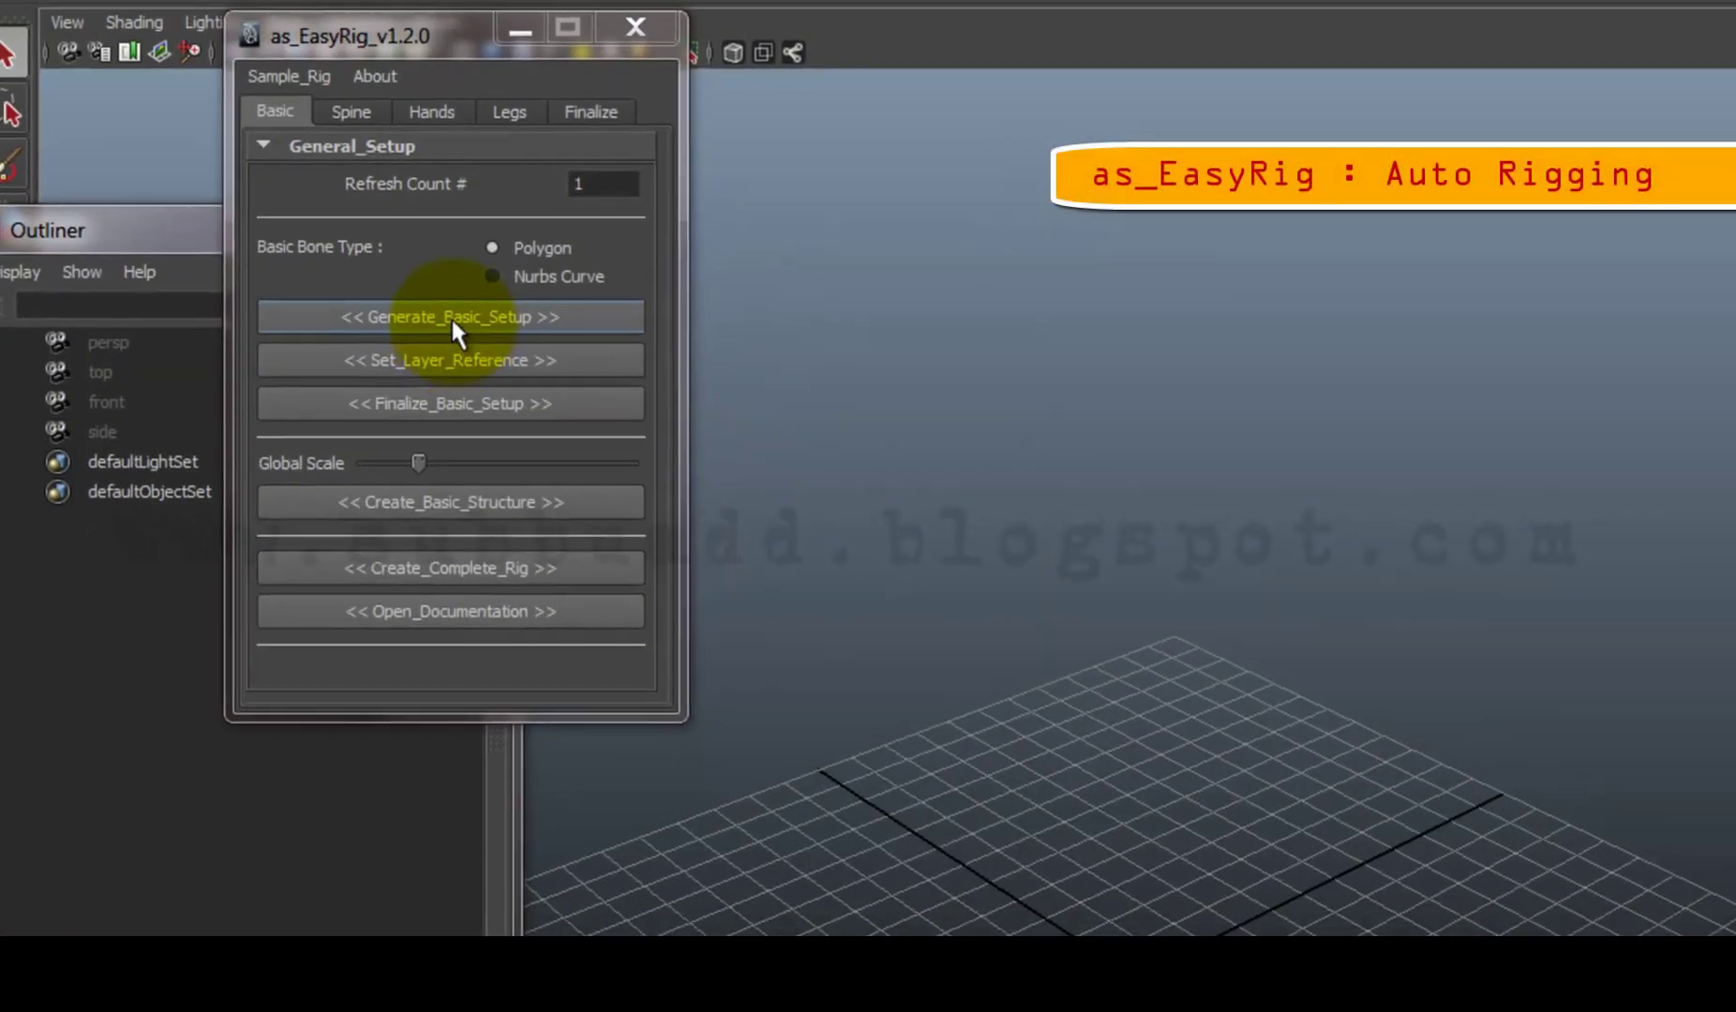
- Generate the basic biped skeleton in as_EasyRig with the Polygon bone type
left_click(450, 316)
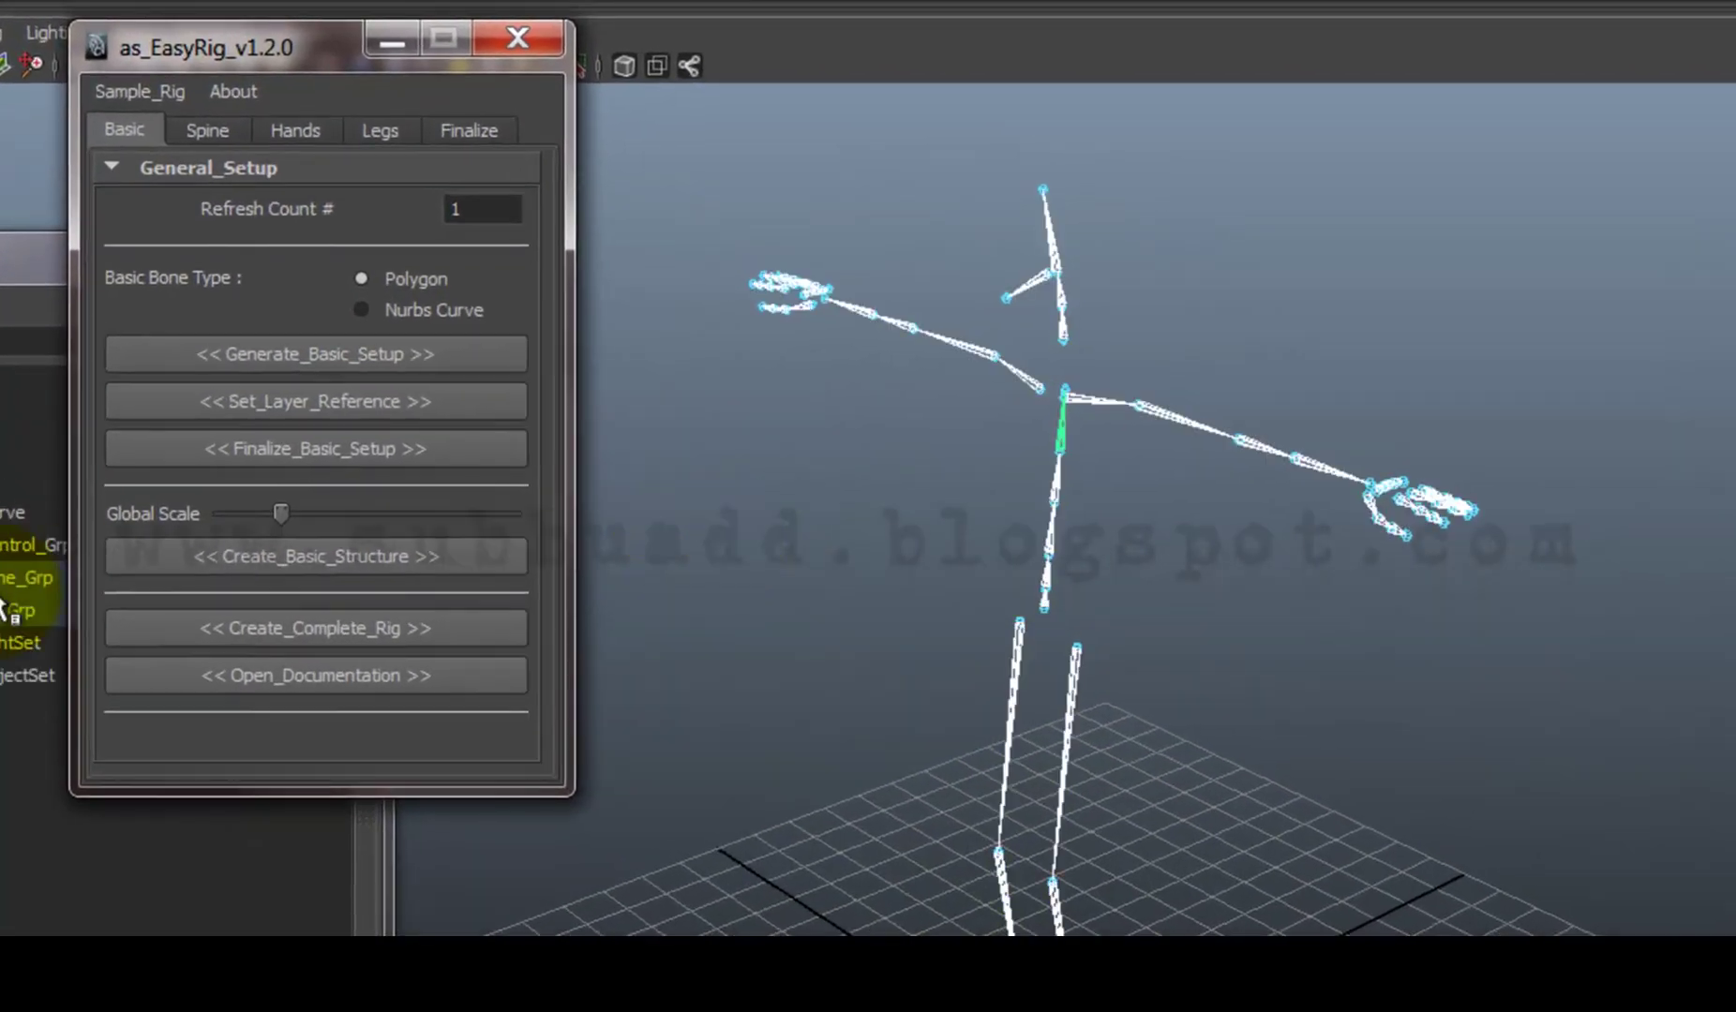
- Rotate both arm joints downward with mirroring to pose the skeleton
left_click(716, 539)
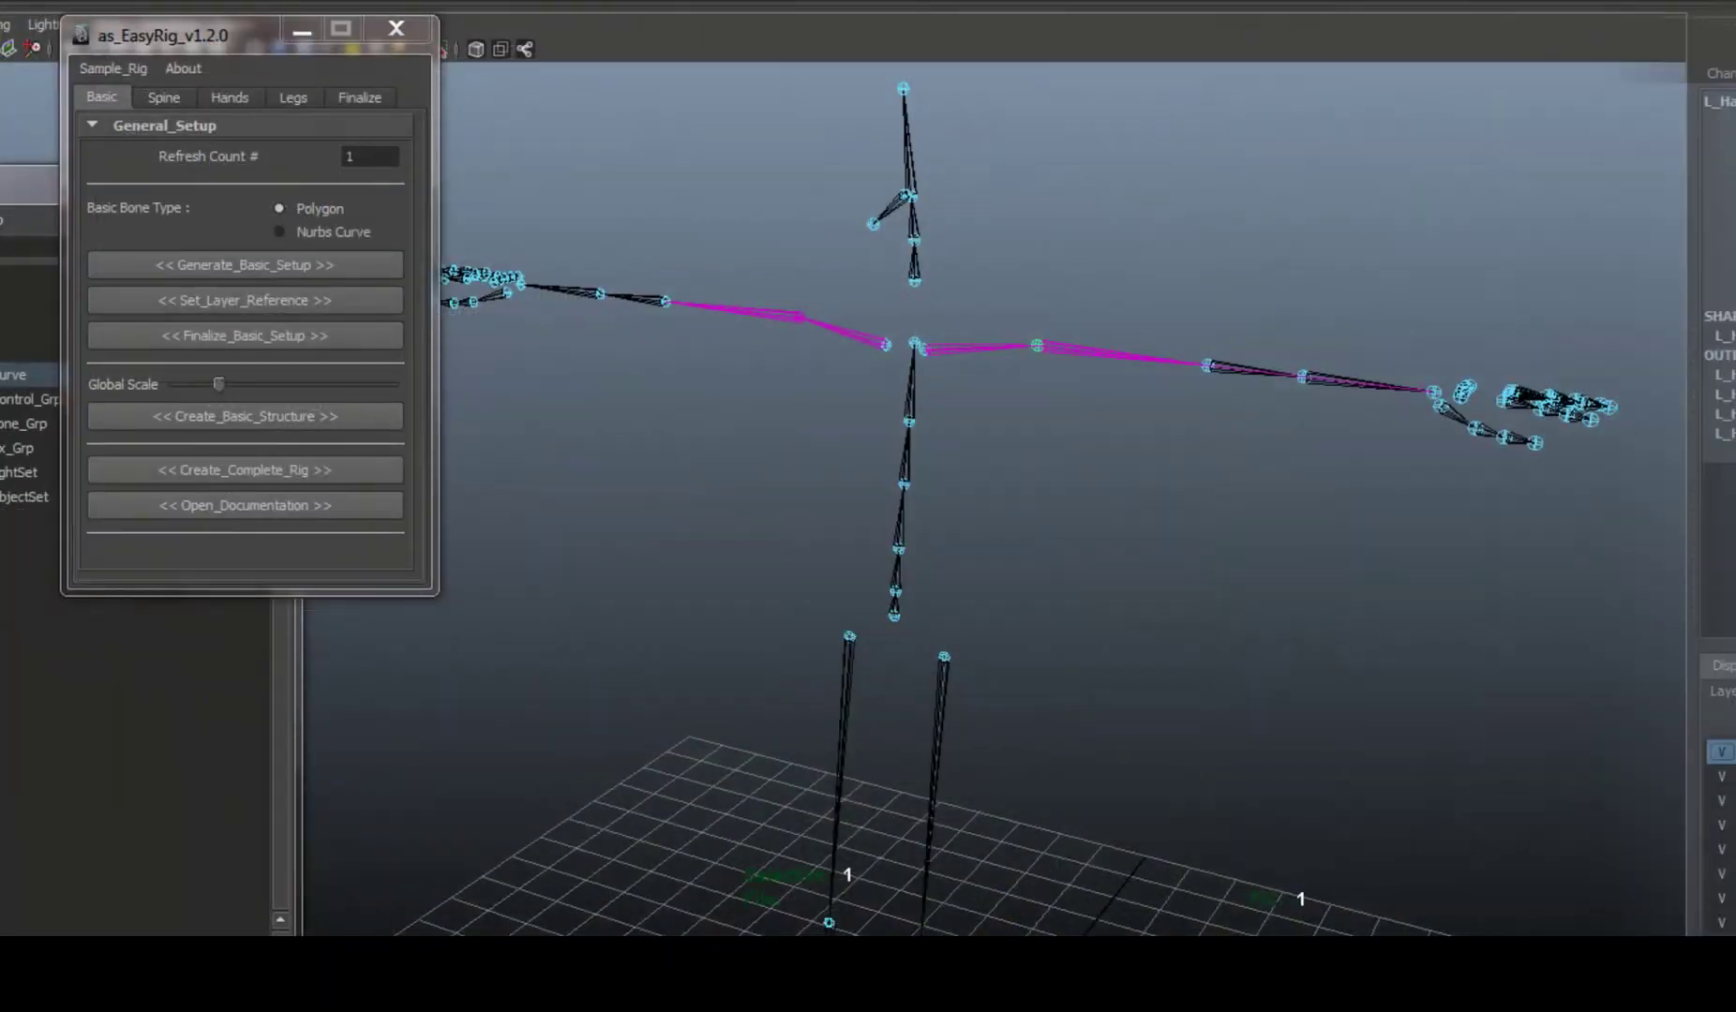
left_click(918, 355)
left_click_drag(1008, 311, 1019, 394)
left_click(991, 302)
left_click(1721, 751)
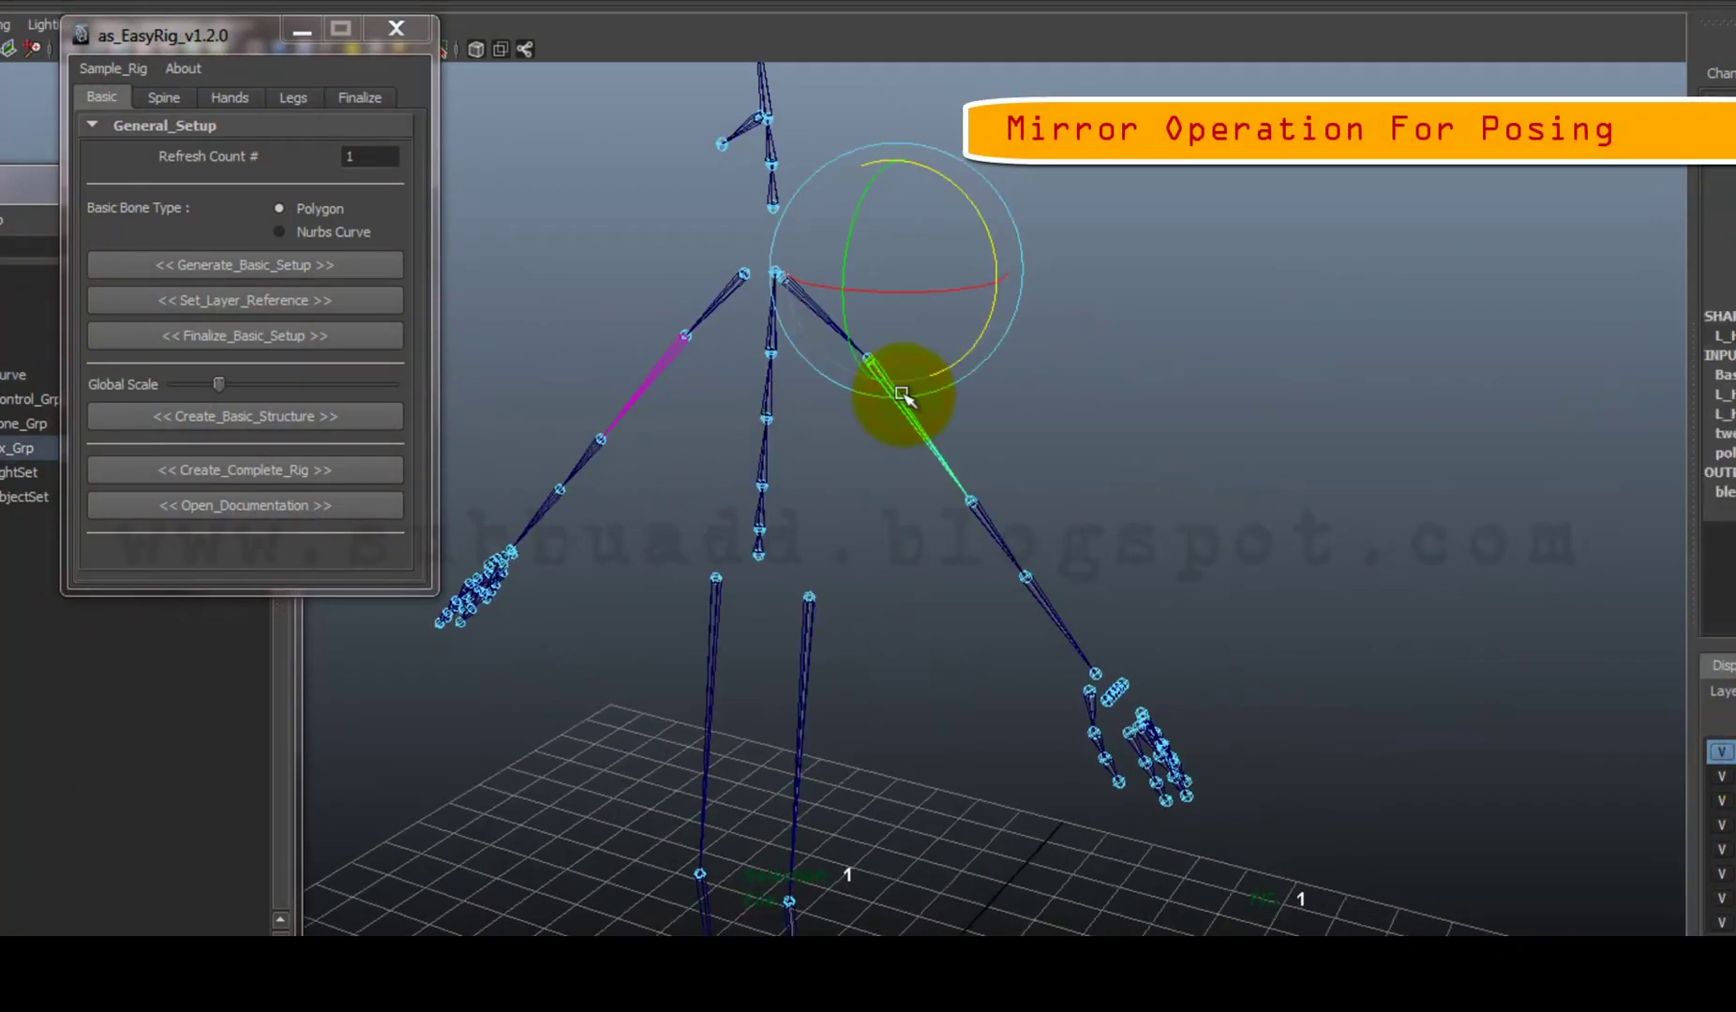
left_click(904, 396)
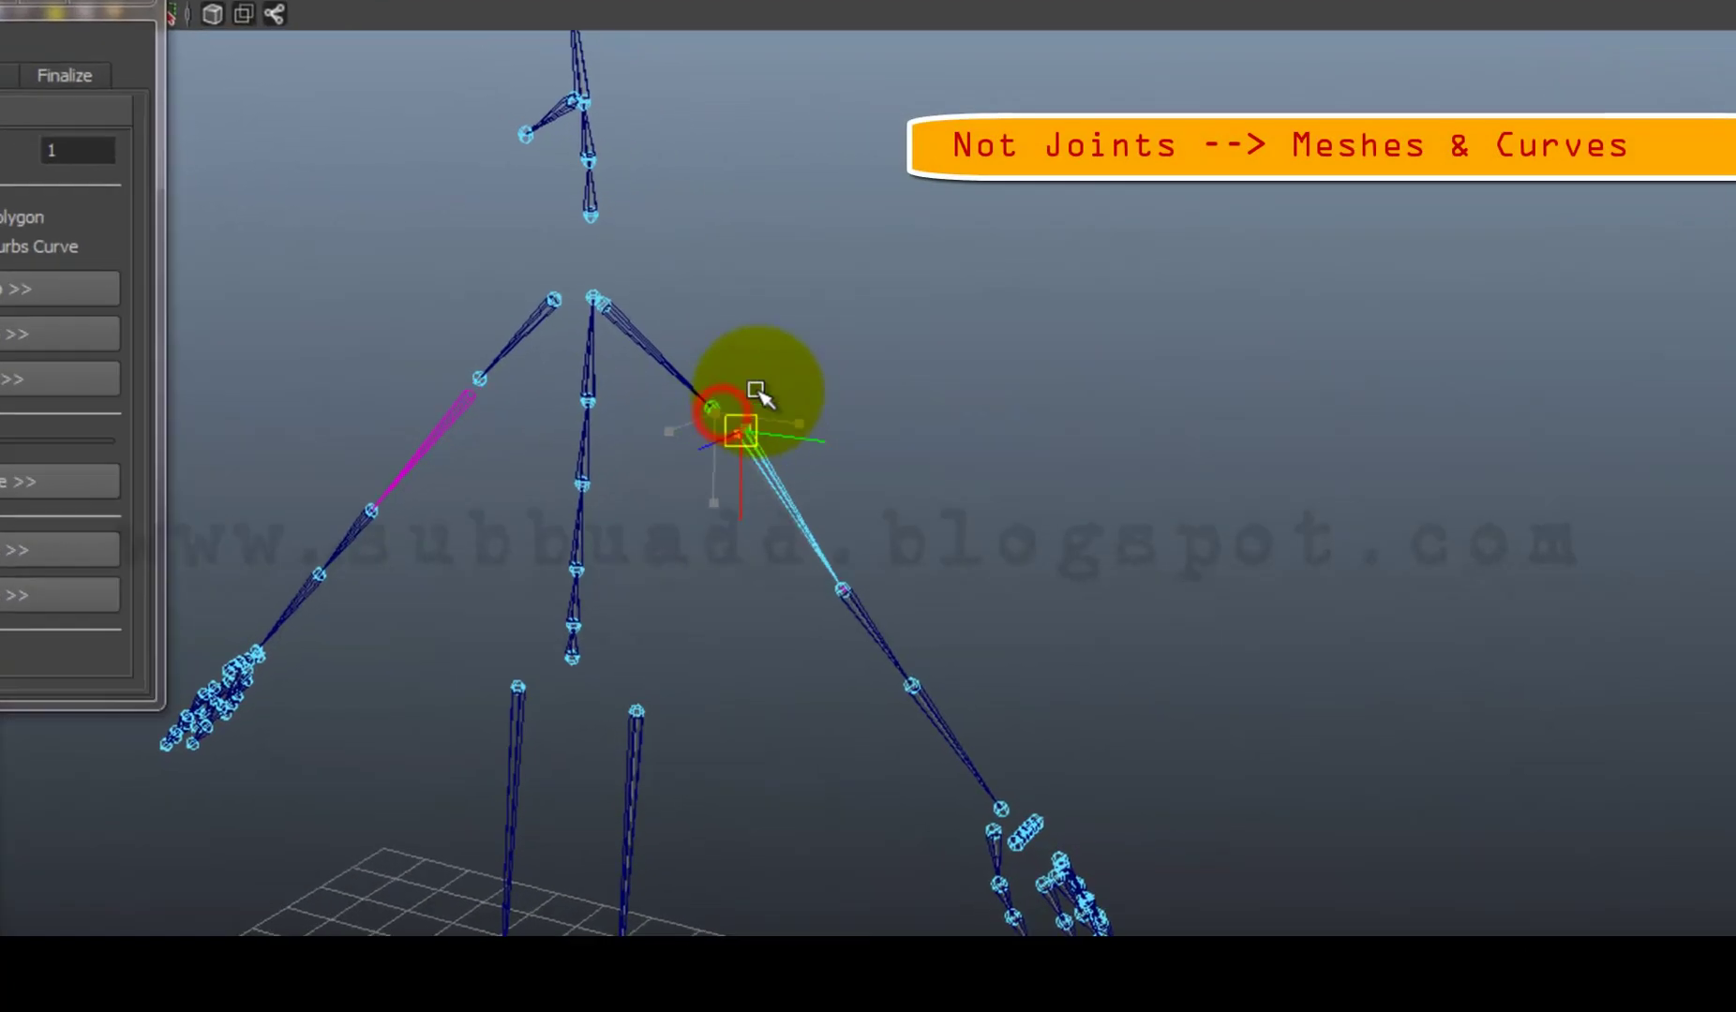
right_click(685, 402)
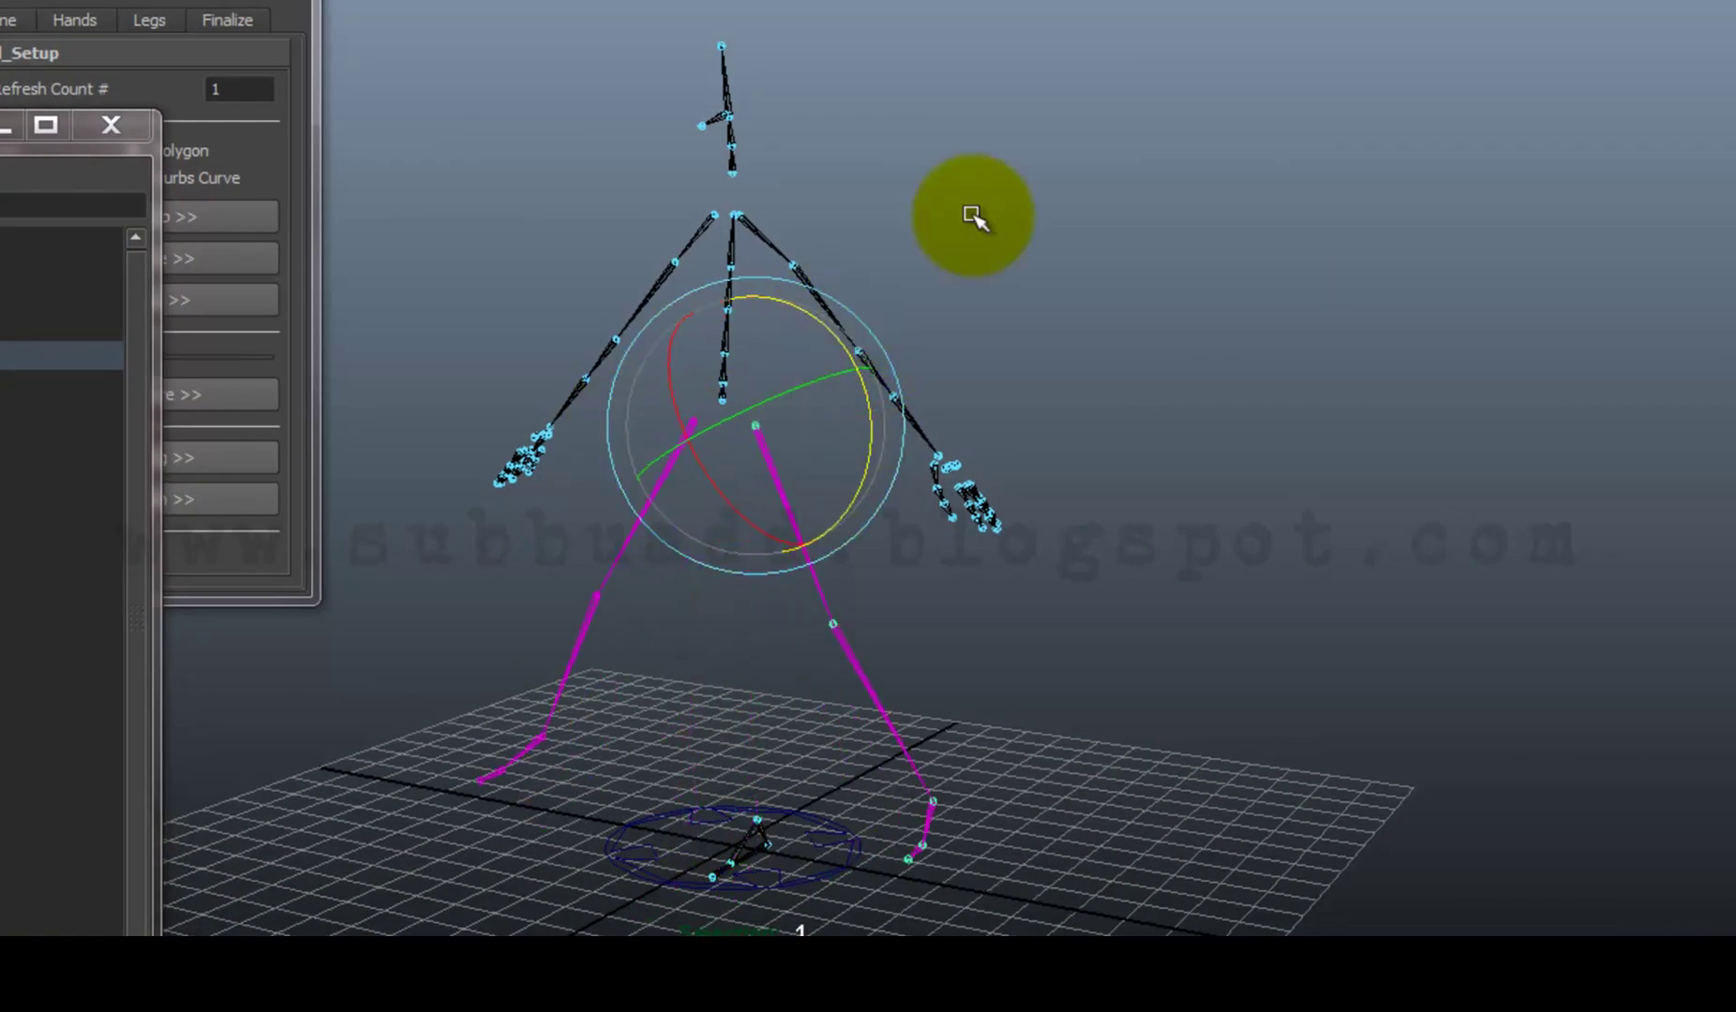
left_click_drag(999, 86, 1020, 424, "alt")
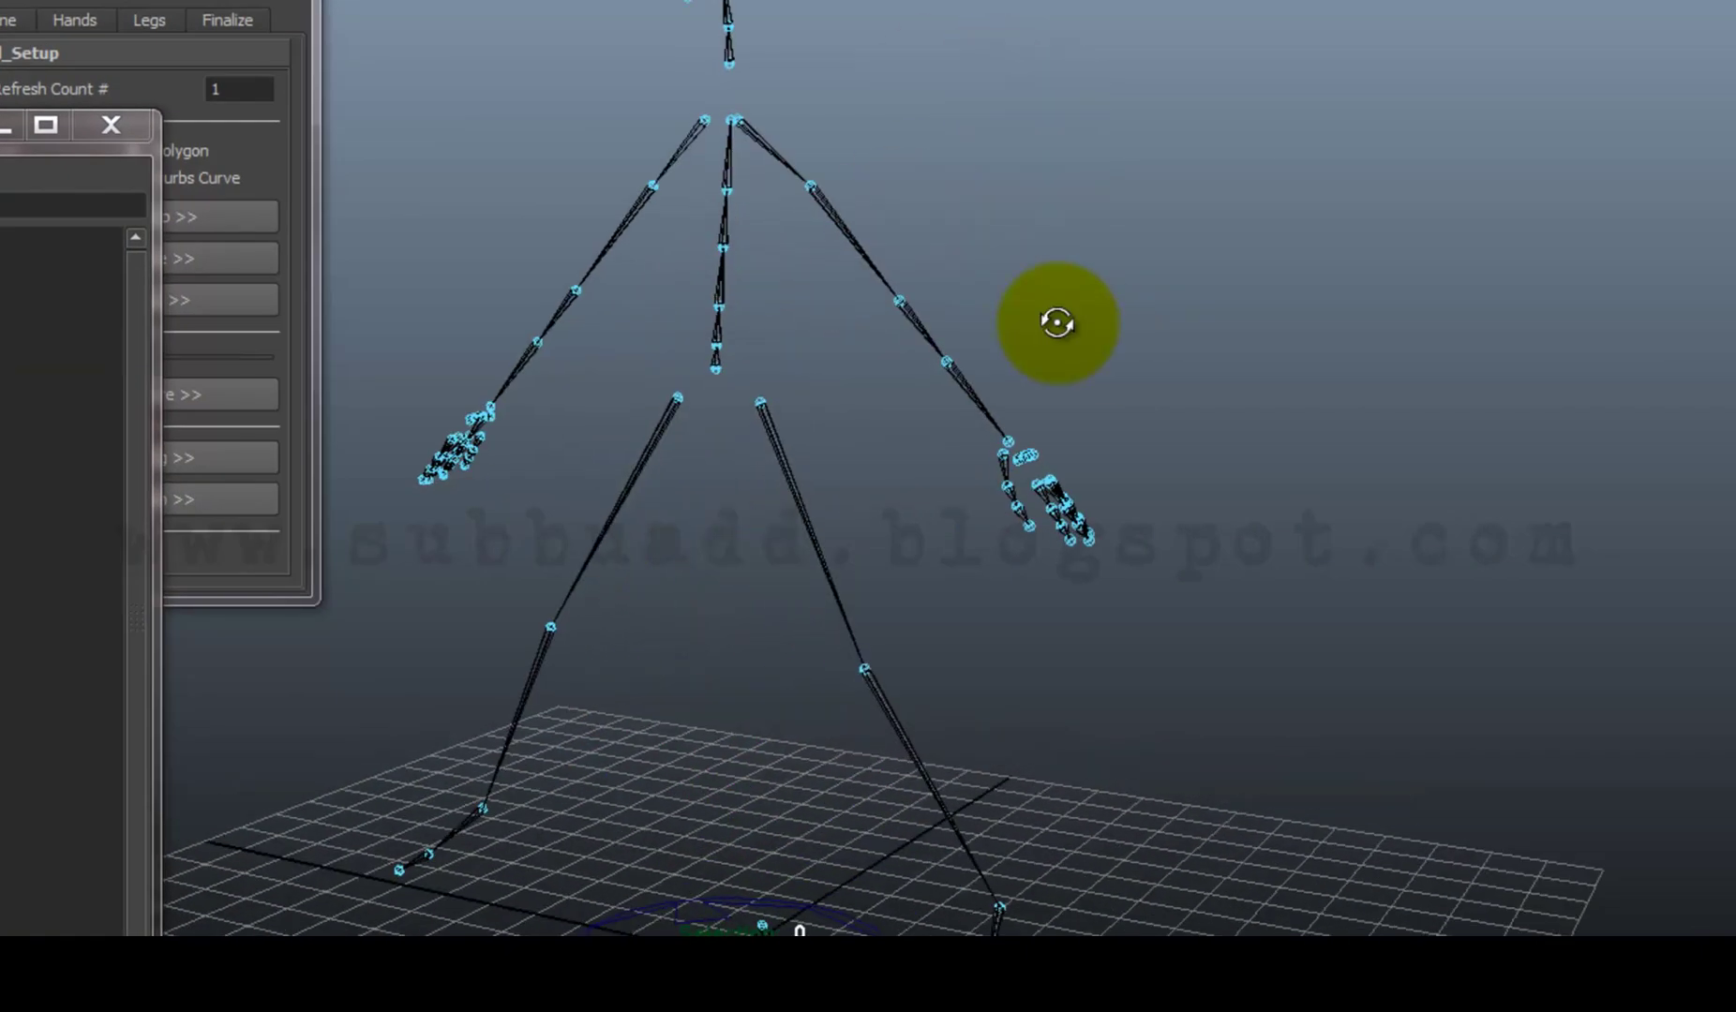
left_click(810, 448)
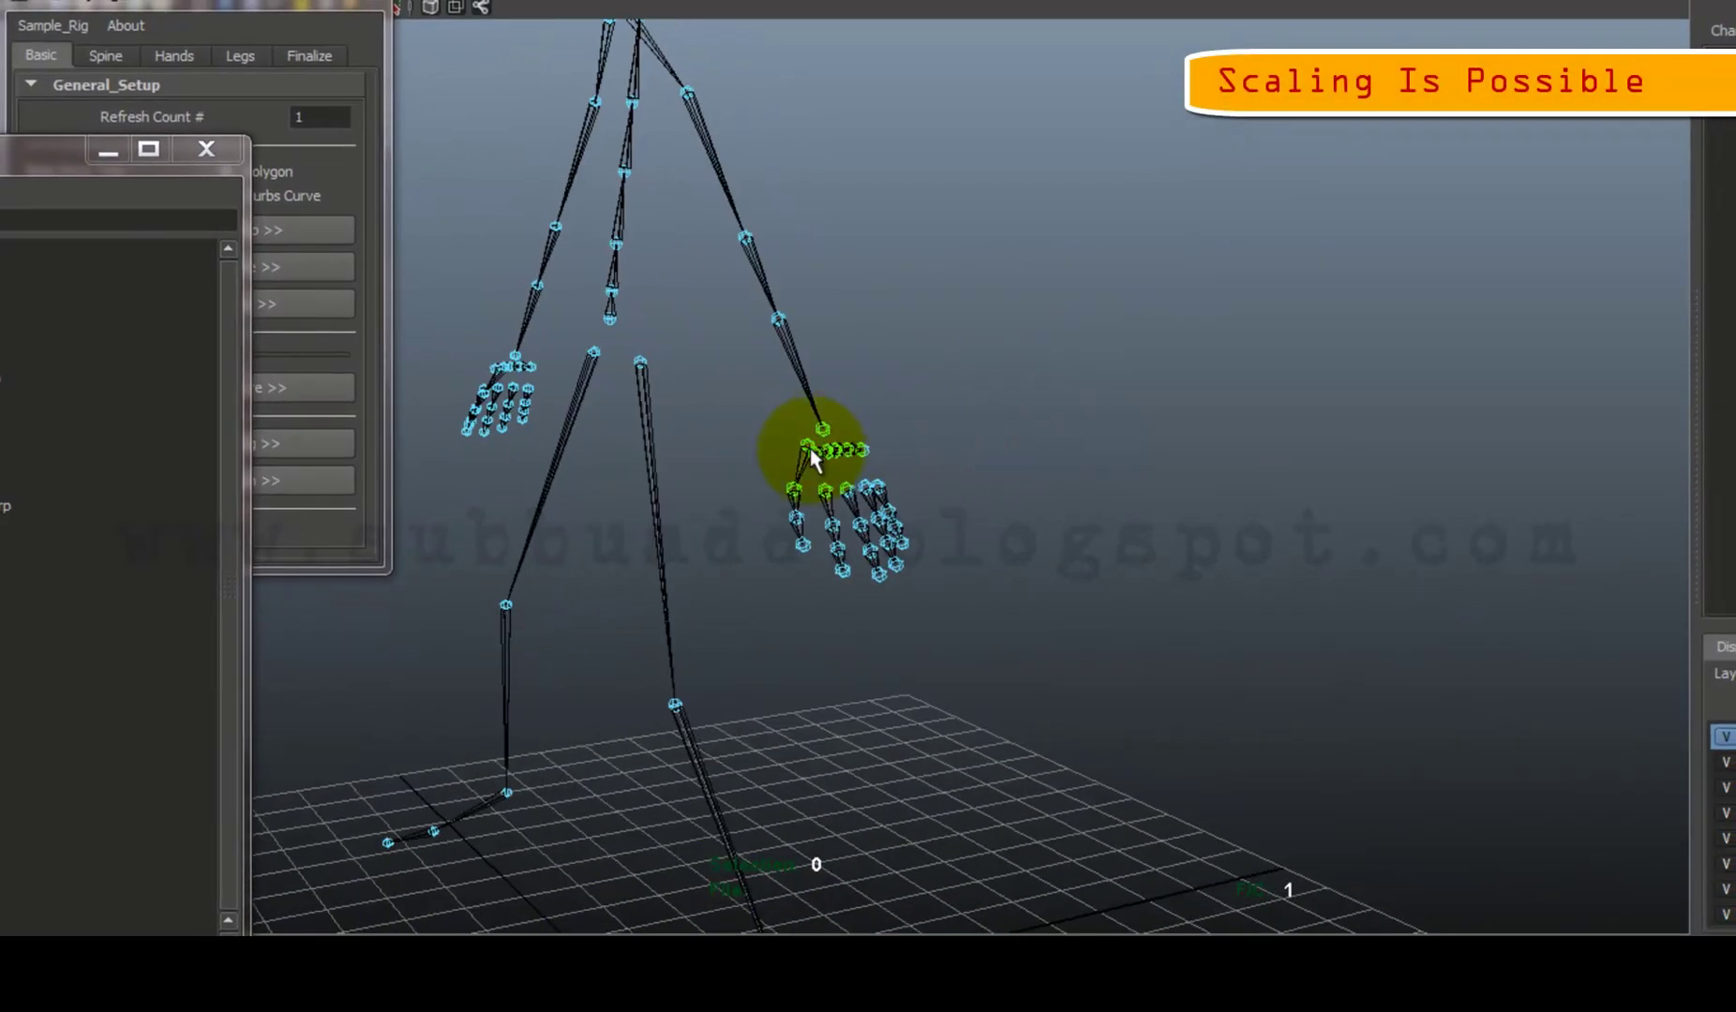
key("r")
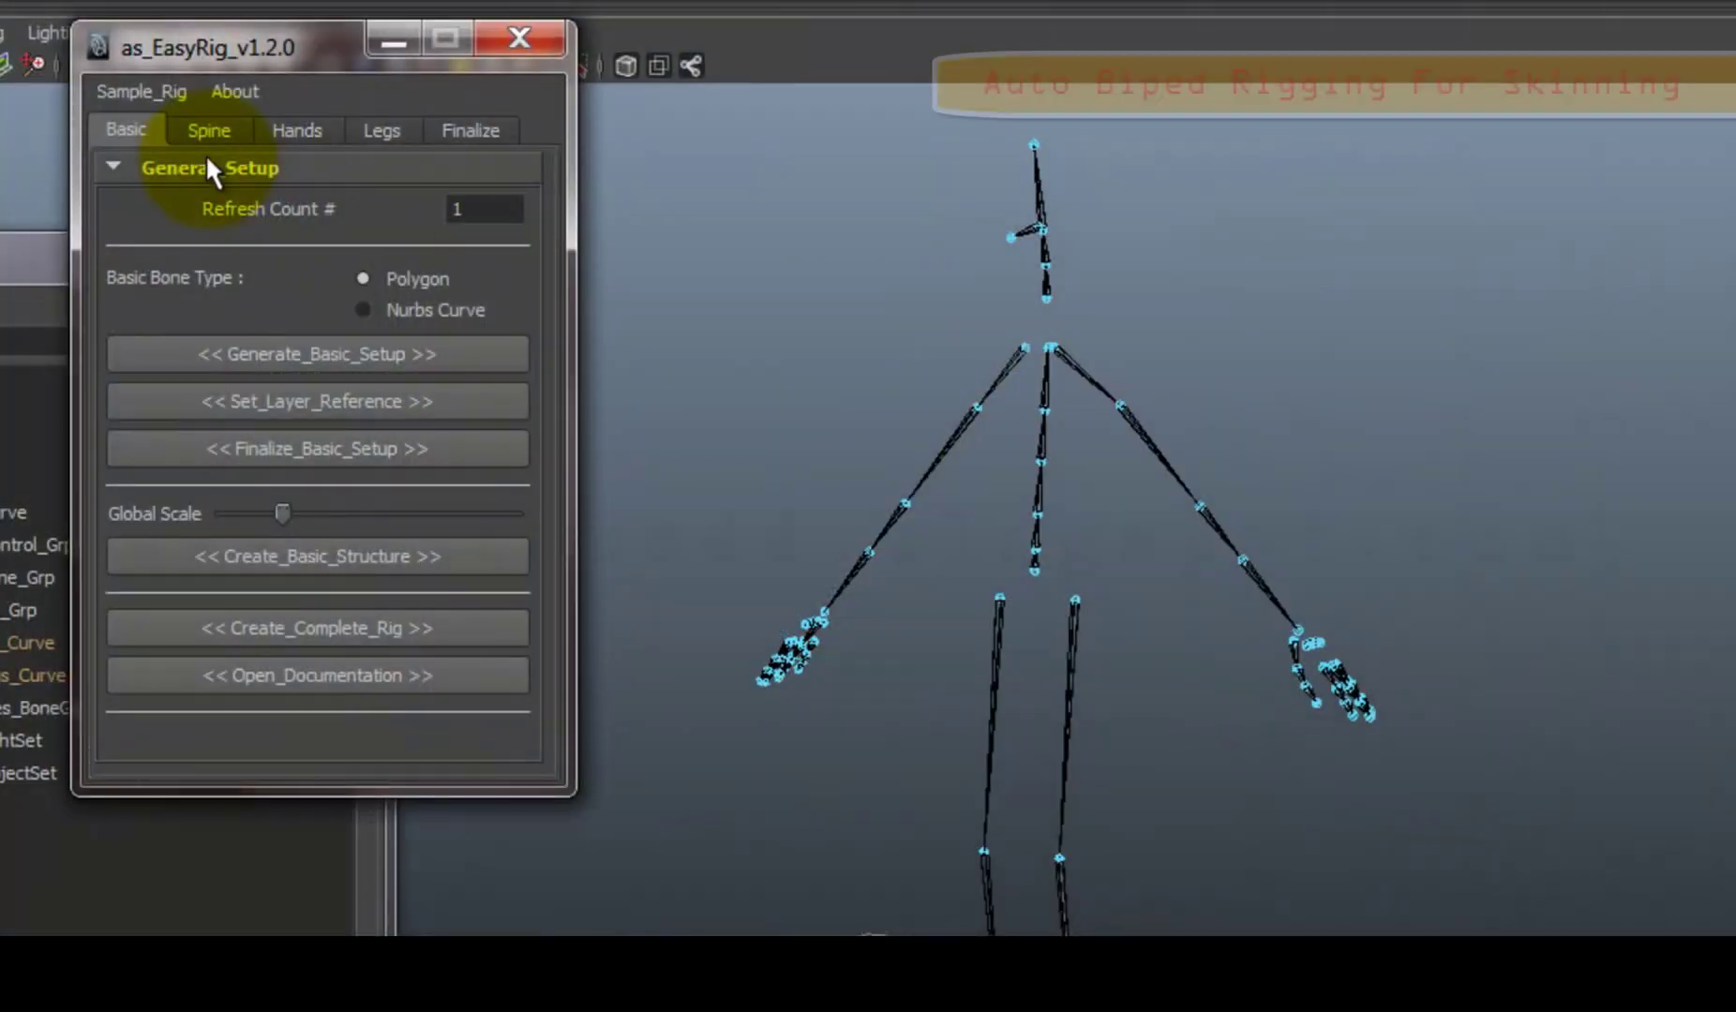
- Create control curves, build the confirmed sample rig, and select the foot's Toe Roll attribute
left_click(138, 90)
left_click(151, 167)
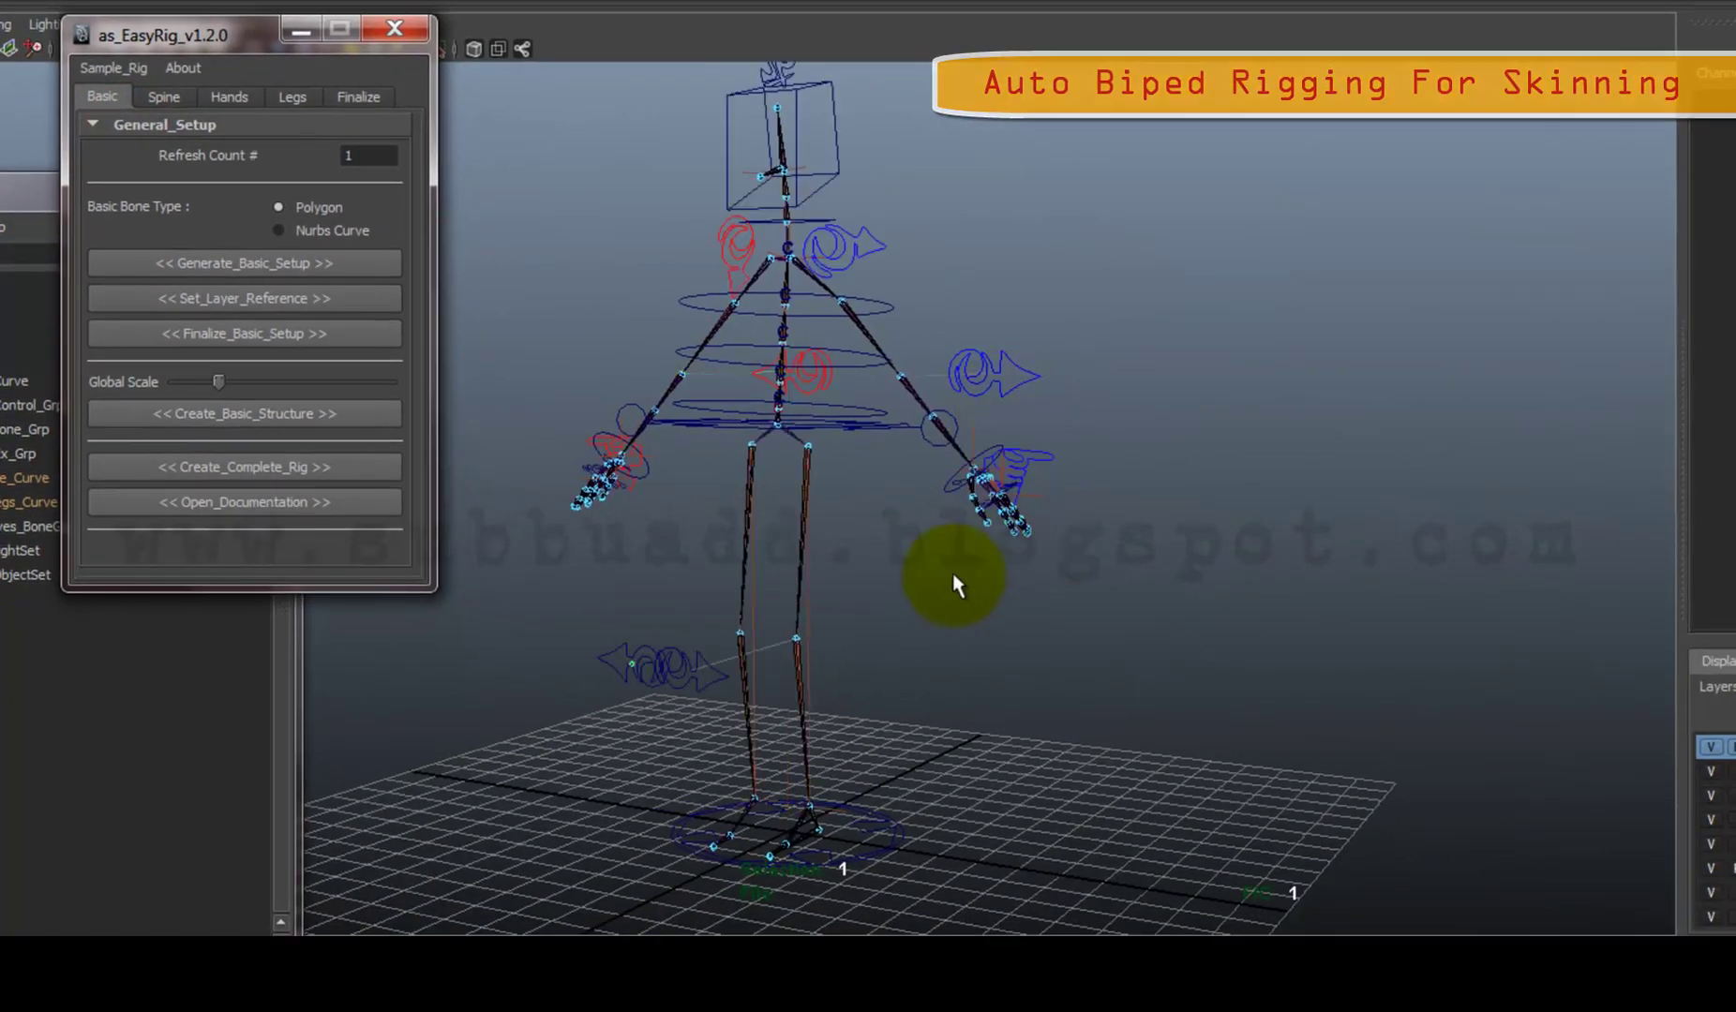
left_click(958, 447)
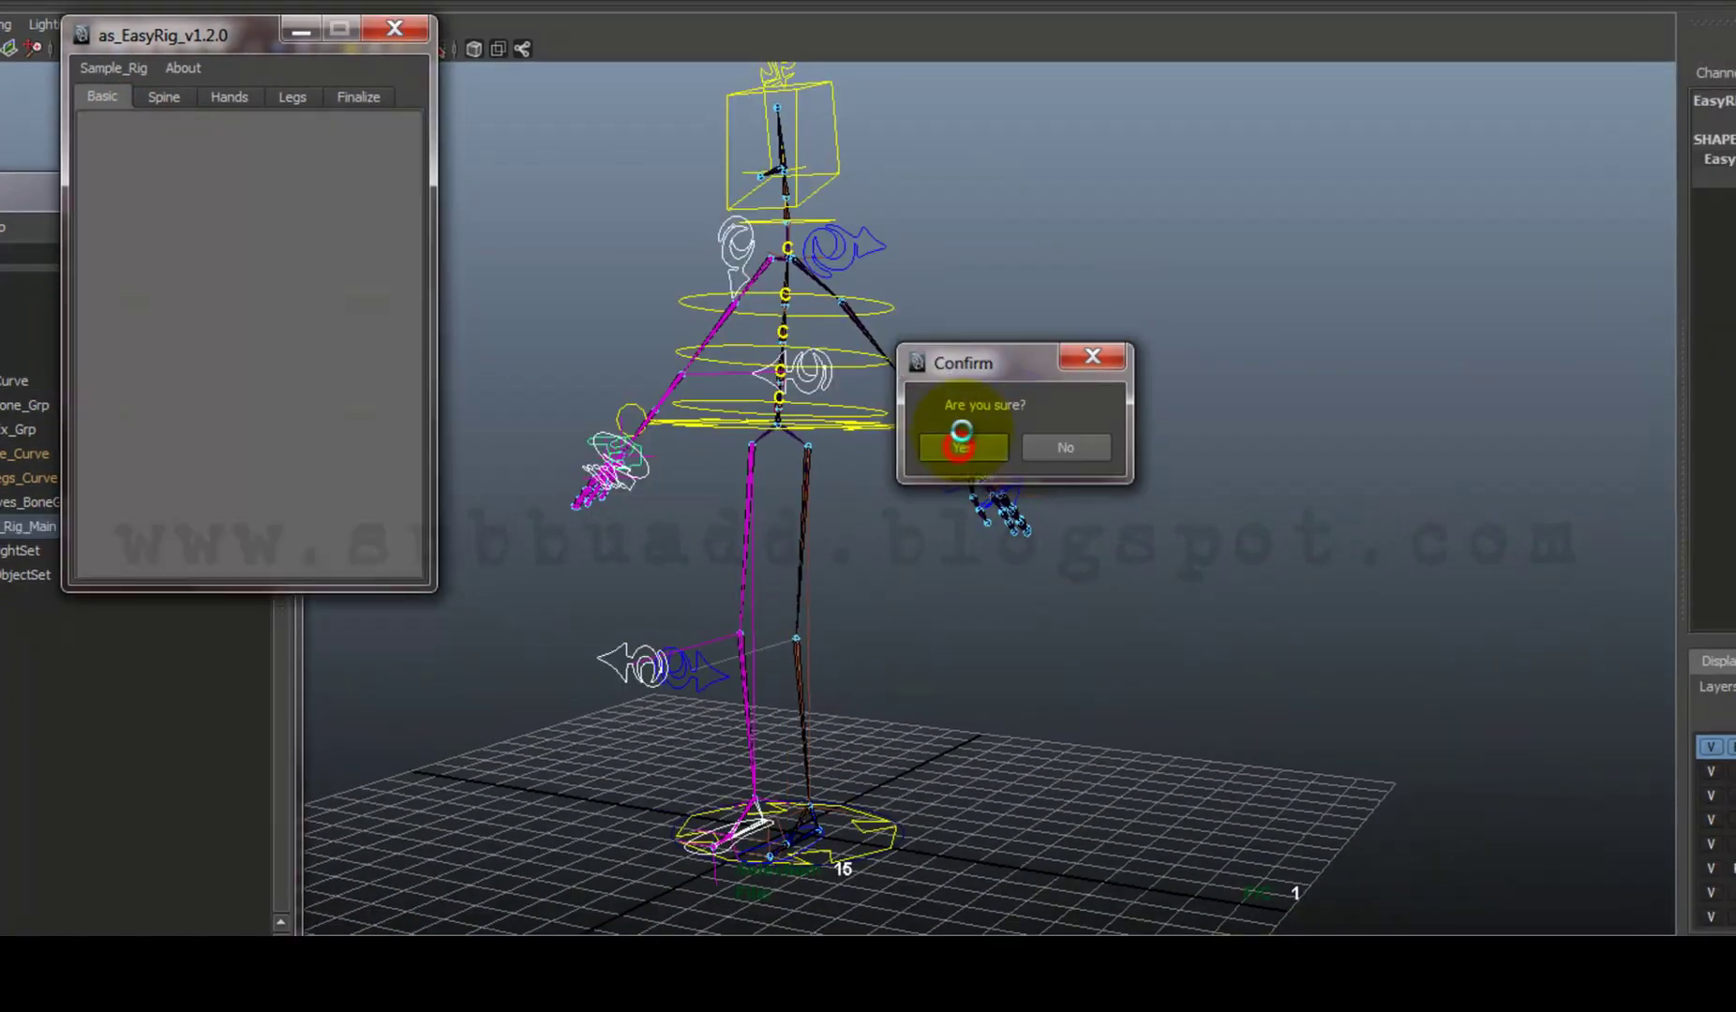
left_click(536, 852)
left_click(1592, 234)
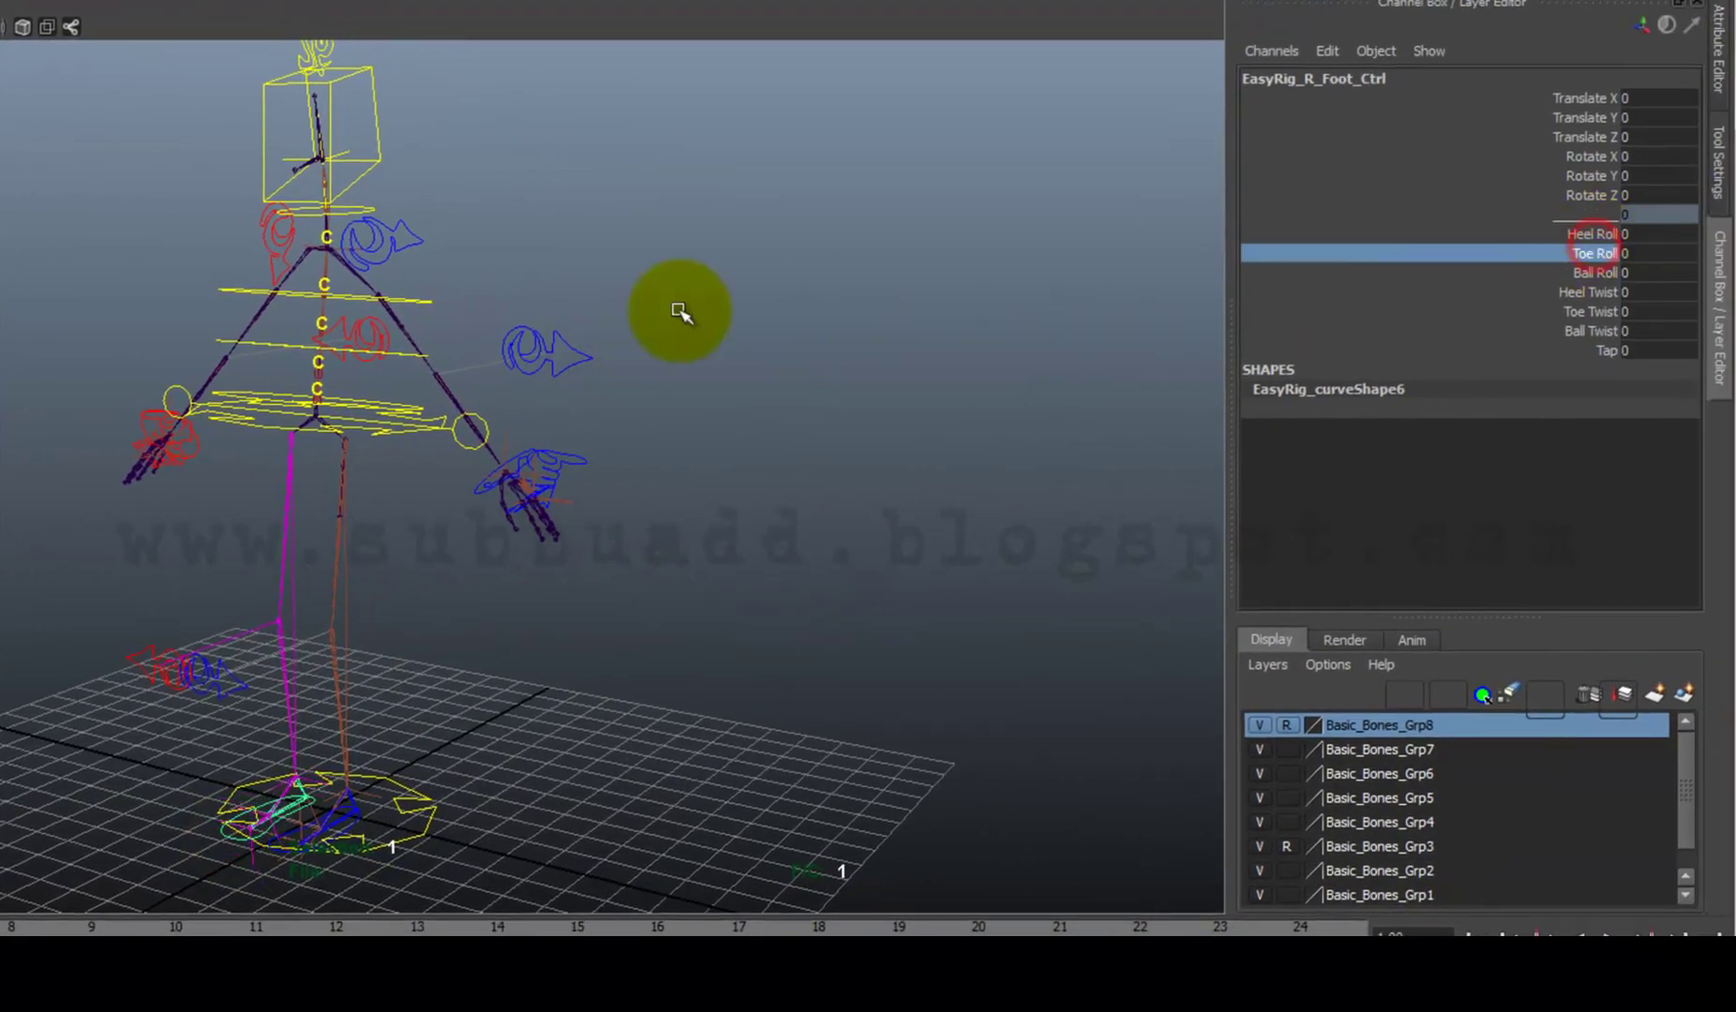
- Scrub Toe Roll to flex the foot, then select and inspect both tube meshes and joint chains
middle_click_drag(1094, 320, 639, 341)
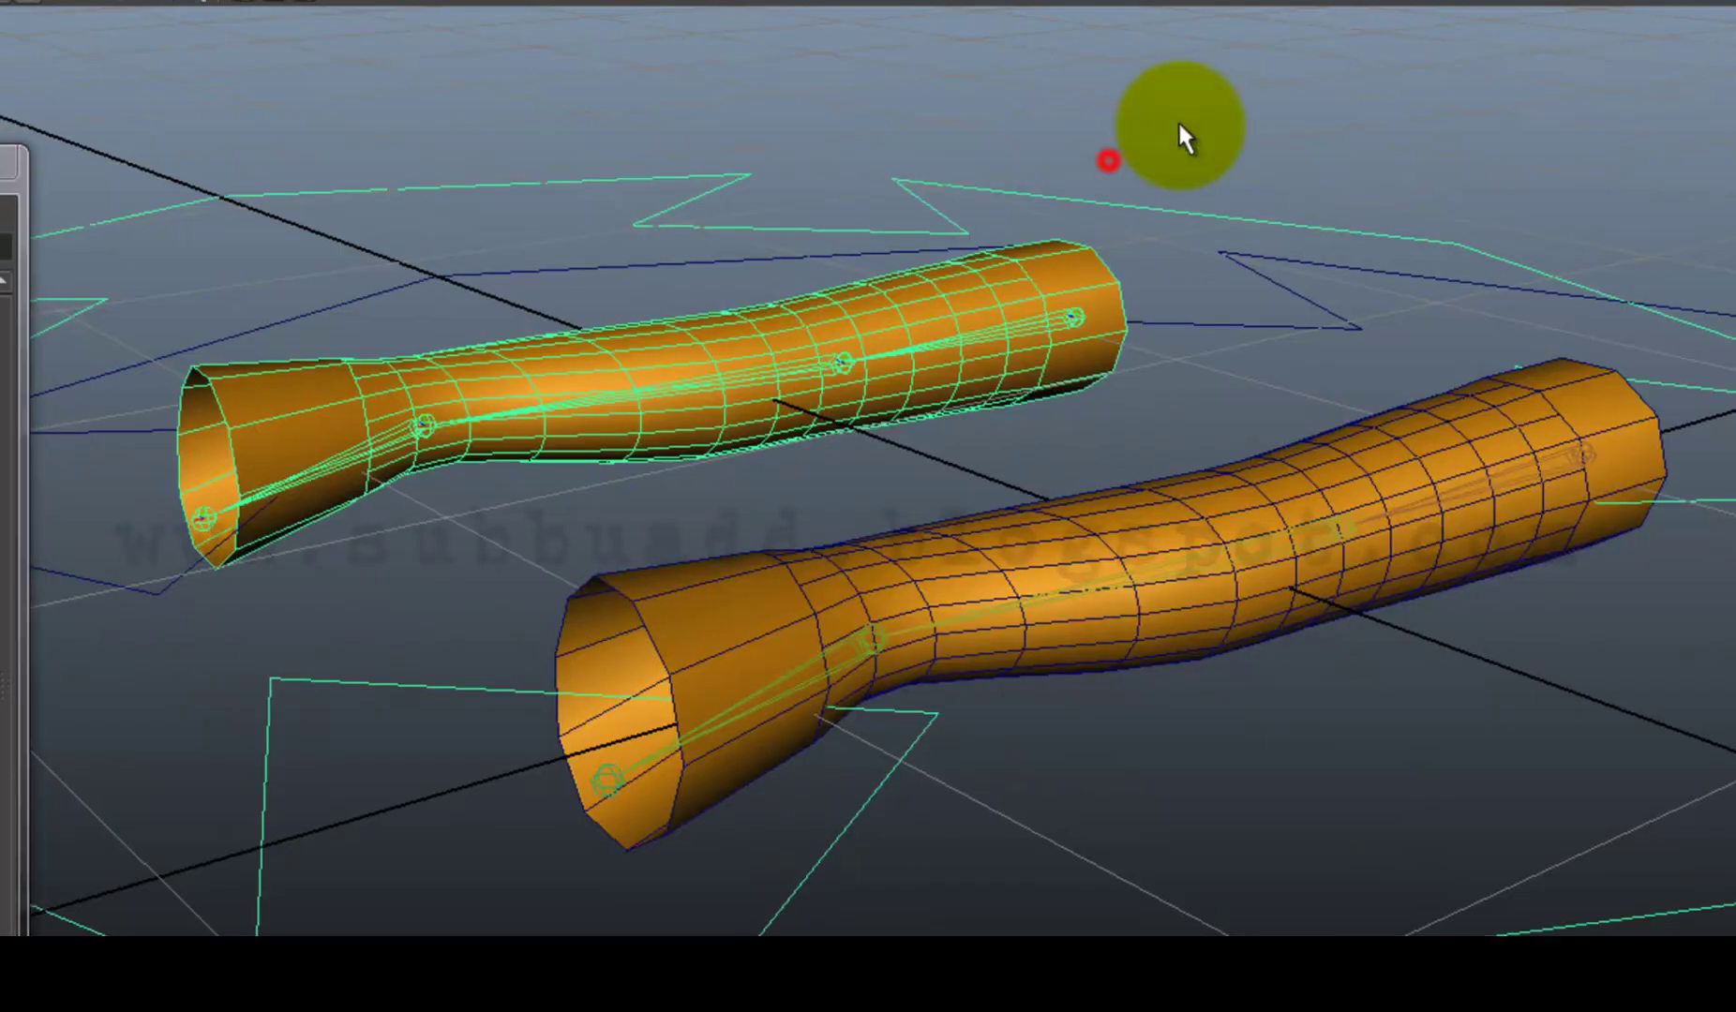
left_click(1104, 158)
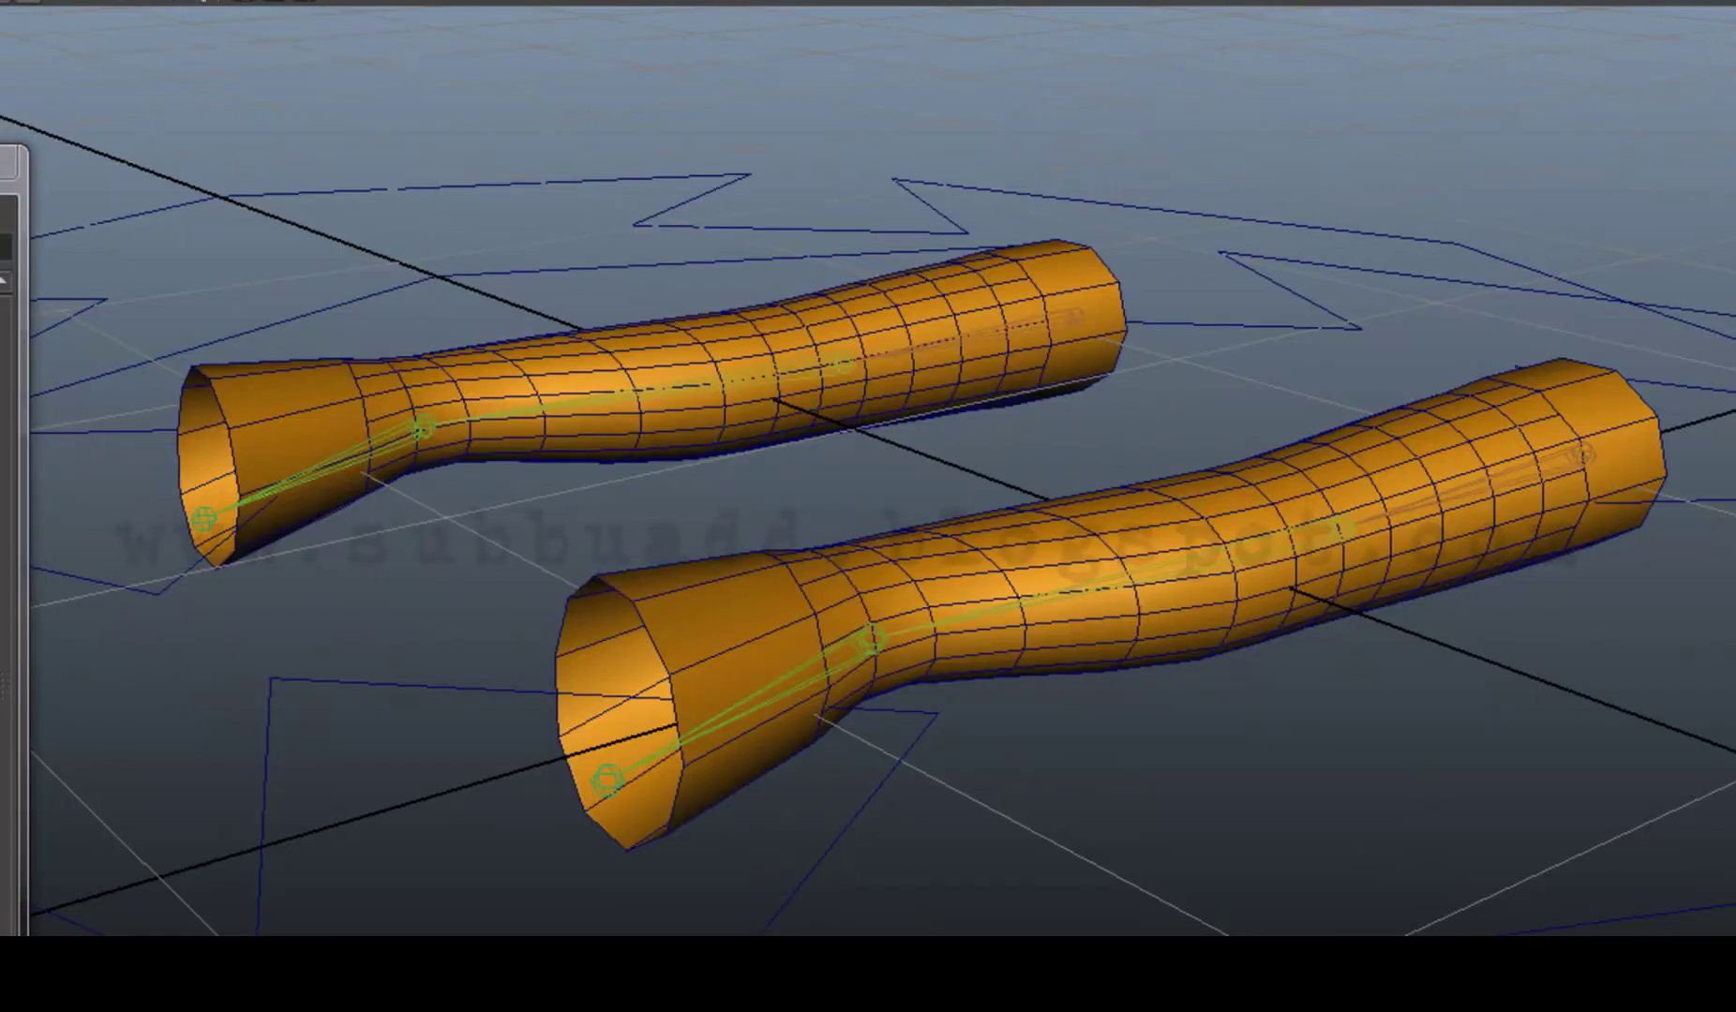
left_click(1076, 398)
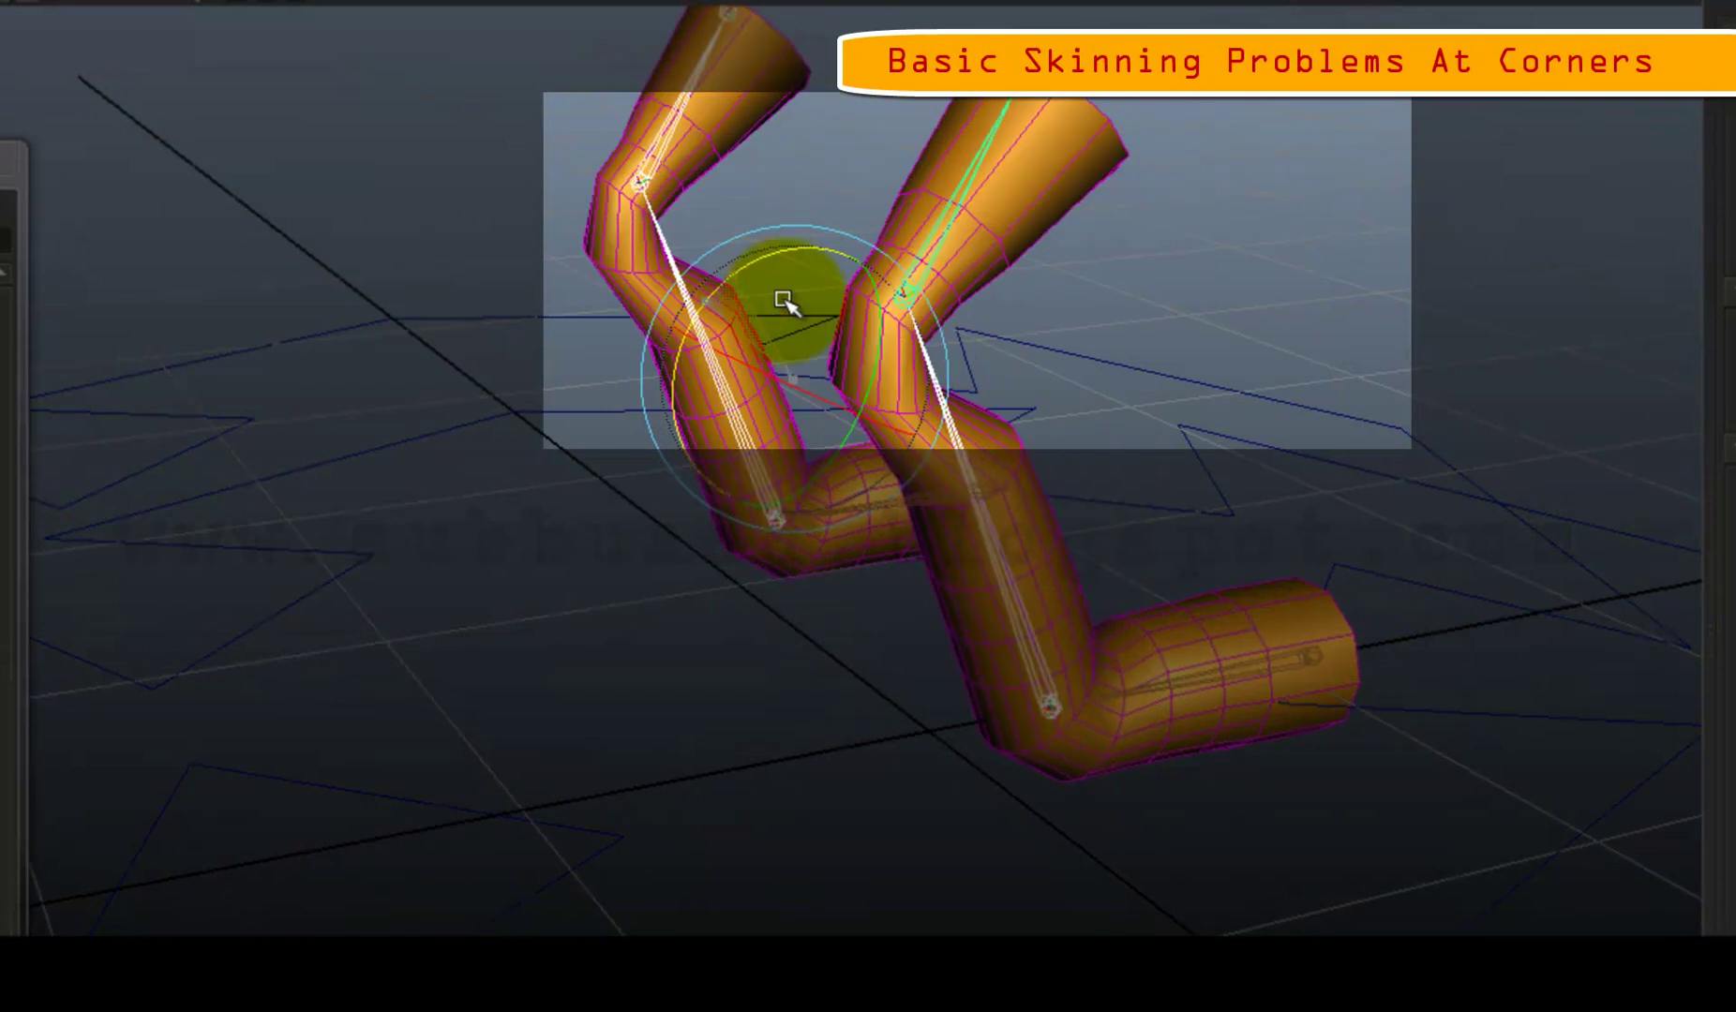
mouse_move(787, 294)
left_mouse_down("alt")
mouse_move(924, 401)
mouse_move(1150, 522)
left_mouse_up("alt")
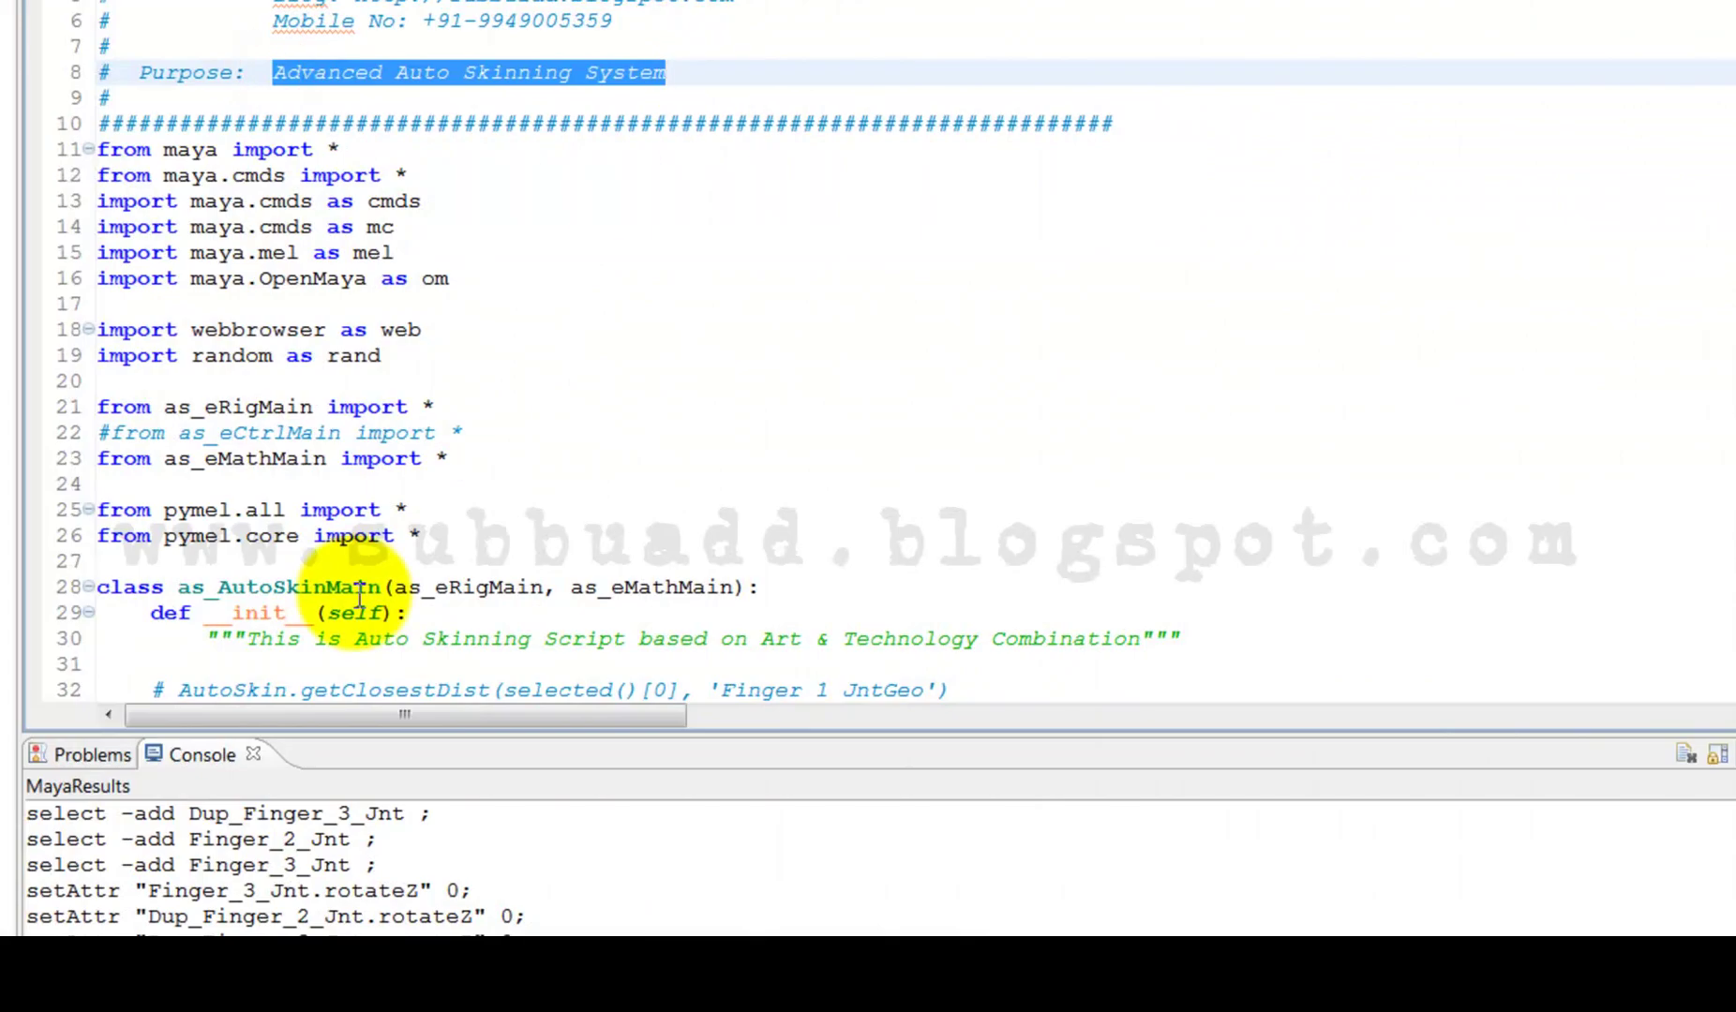
left_click_drag(246, 638, 750, 638)
left_click(496, 252)
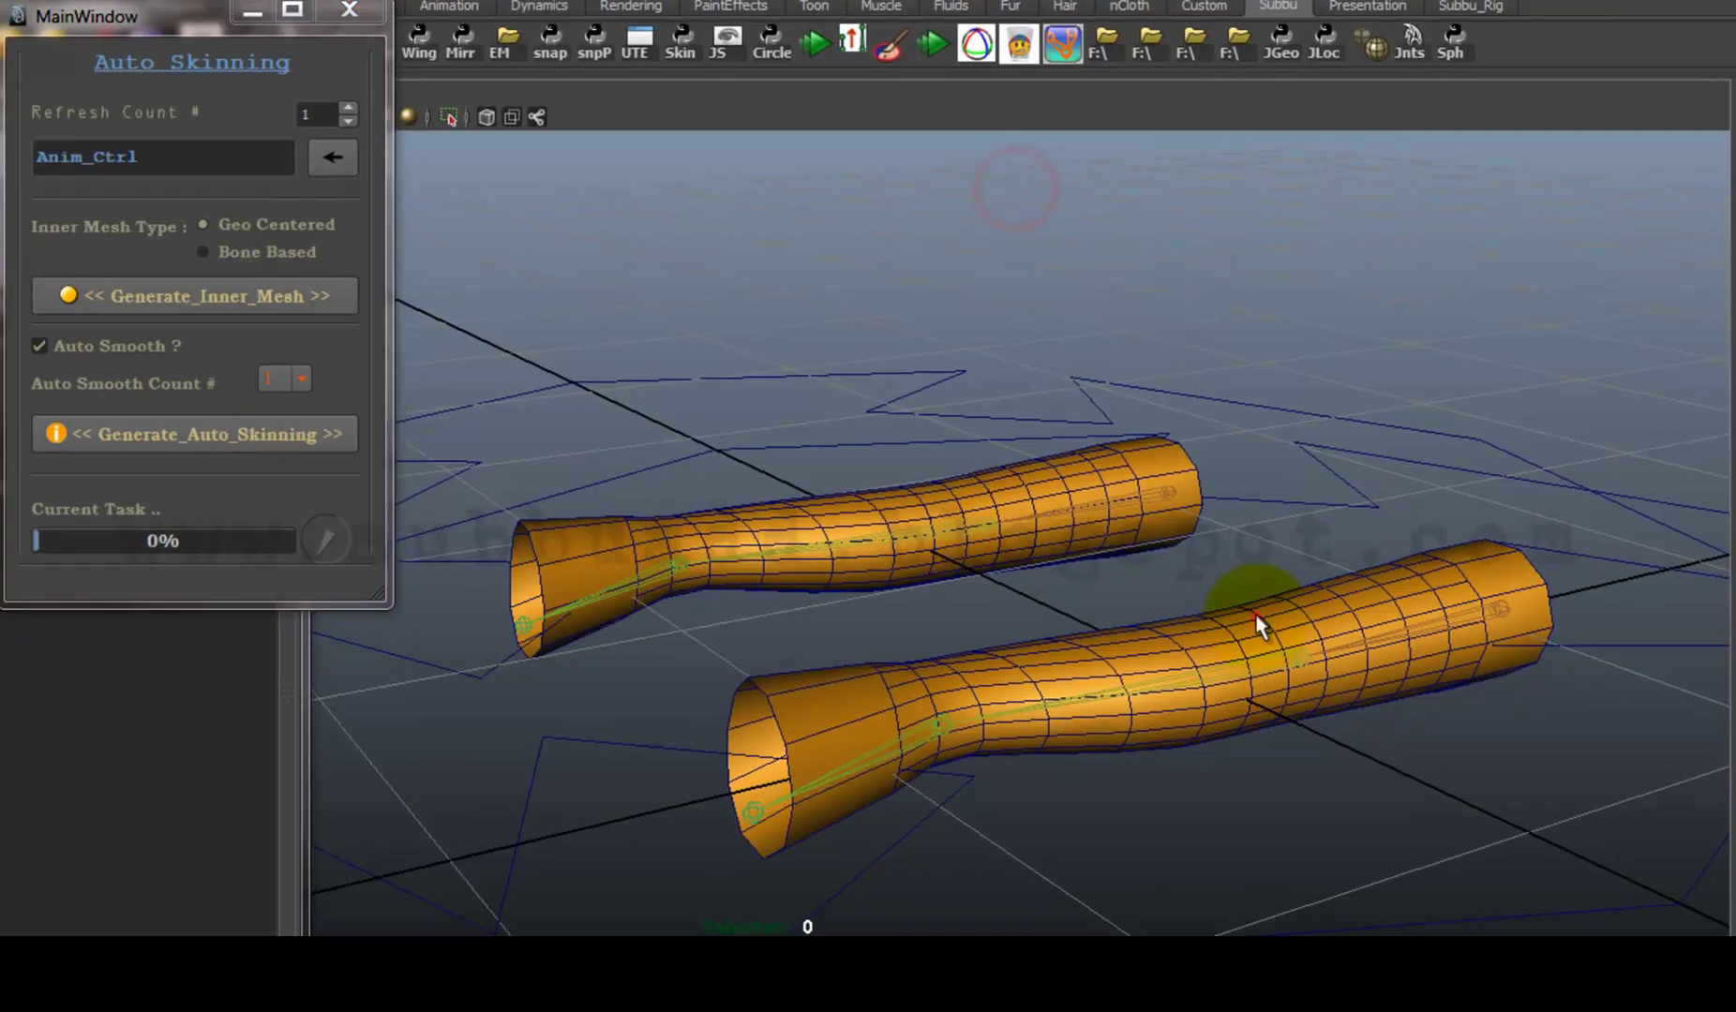
- Generate the inner mesh for the lower tube and inspect it in smooth shaded view
left_click(1259, 628)
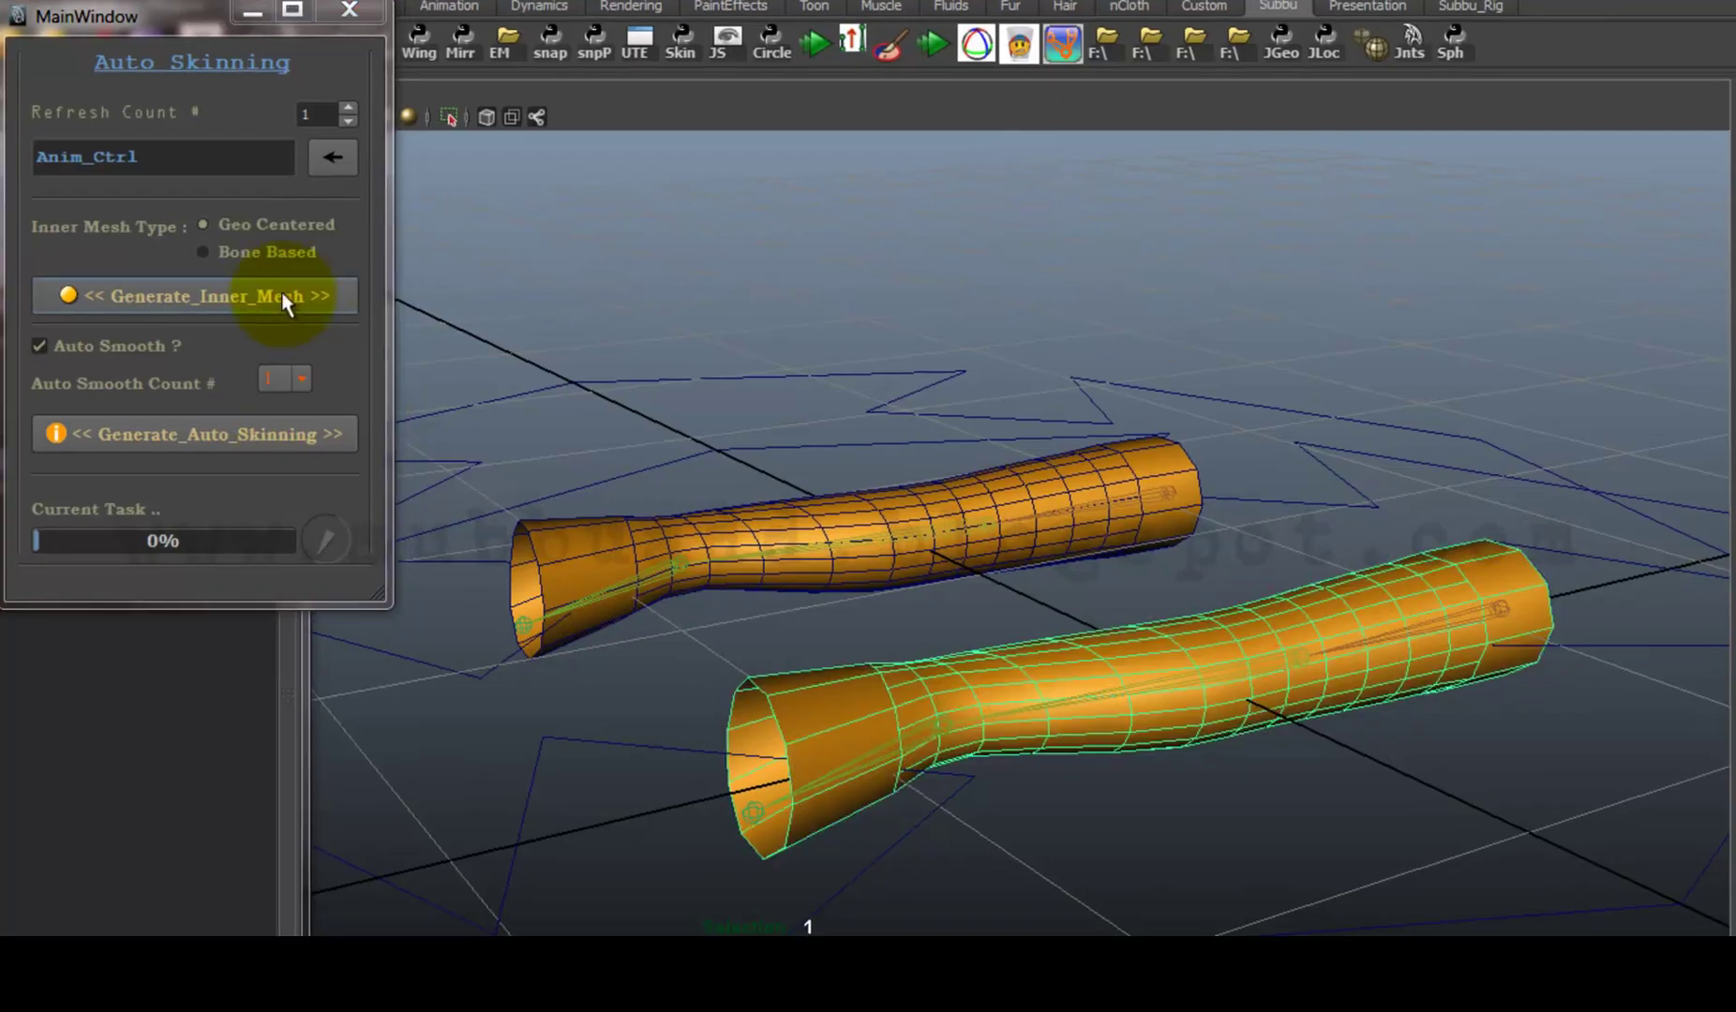
left_click(290, 295)
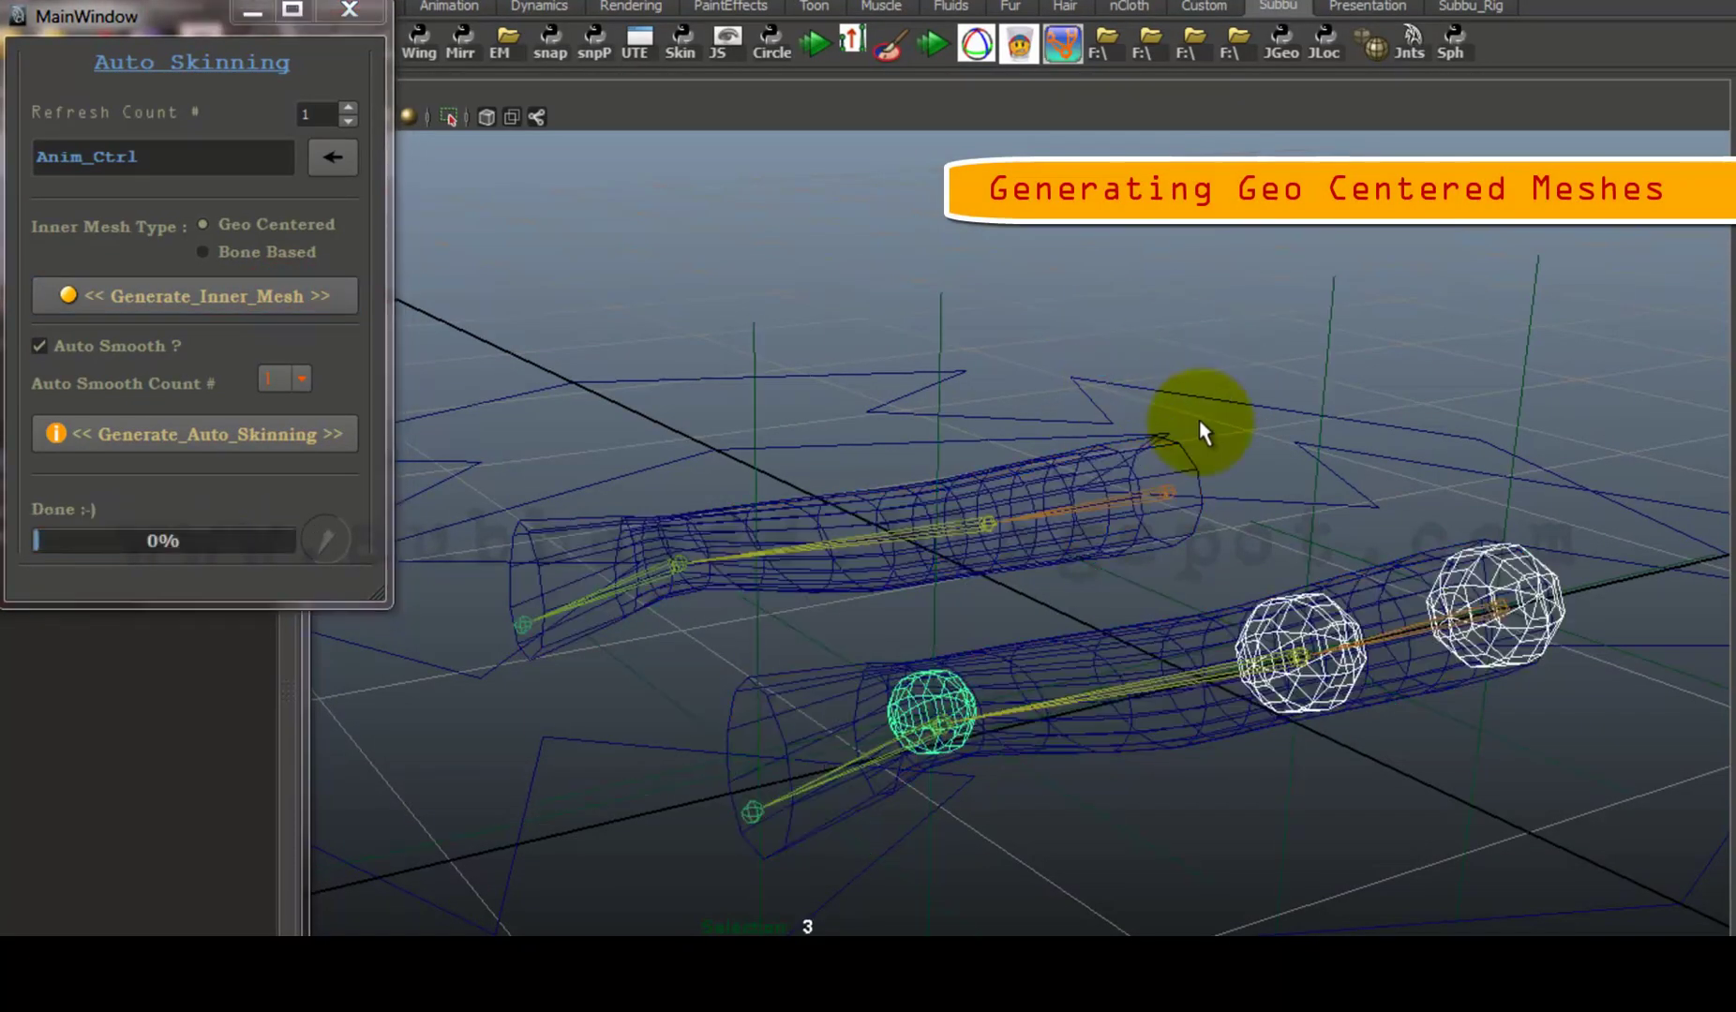
left_click_drag(1201, 419, 1130, 590, "alt")
left_click(1323, 42)
left_click_drag(1224, 379, 1325, 608, "alt")
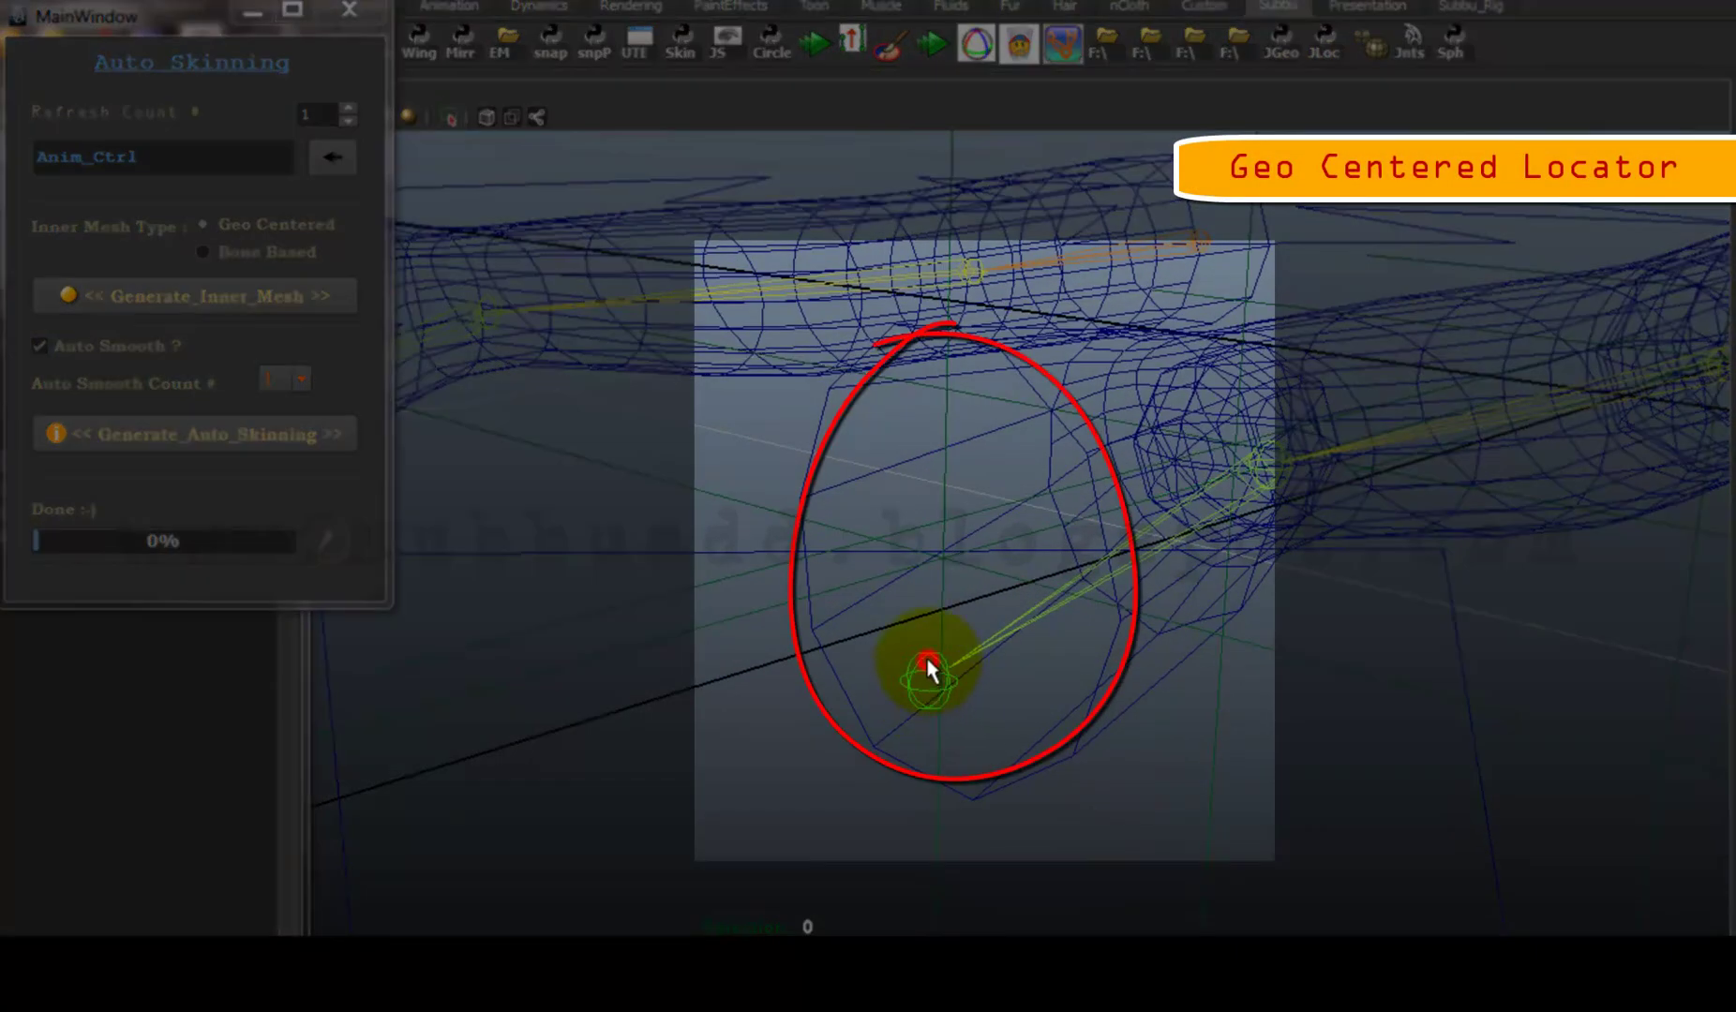
key("5")
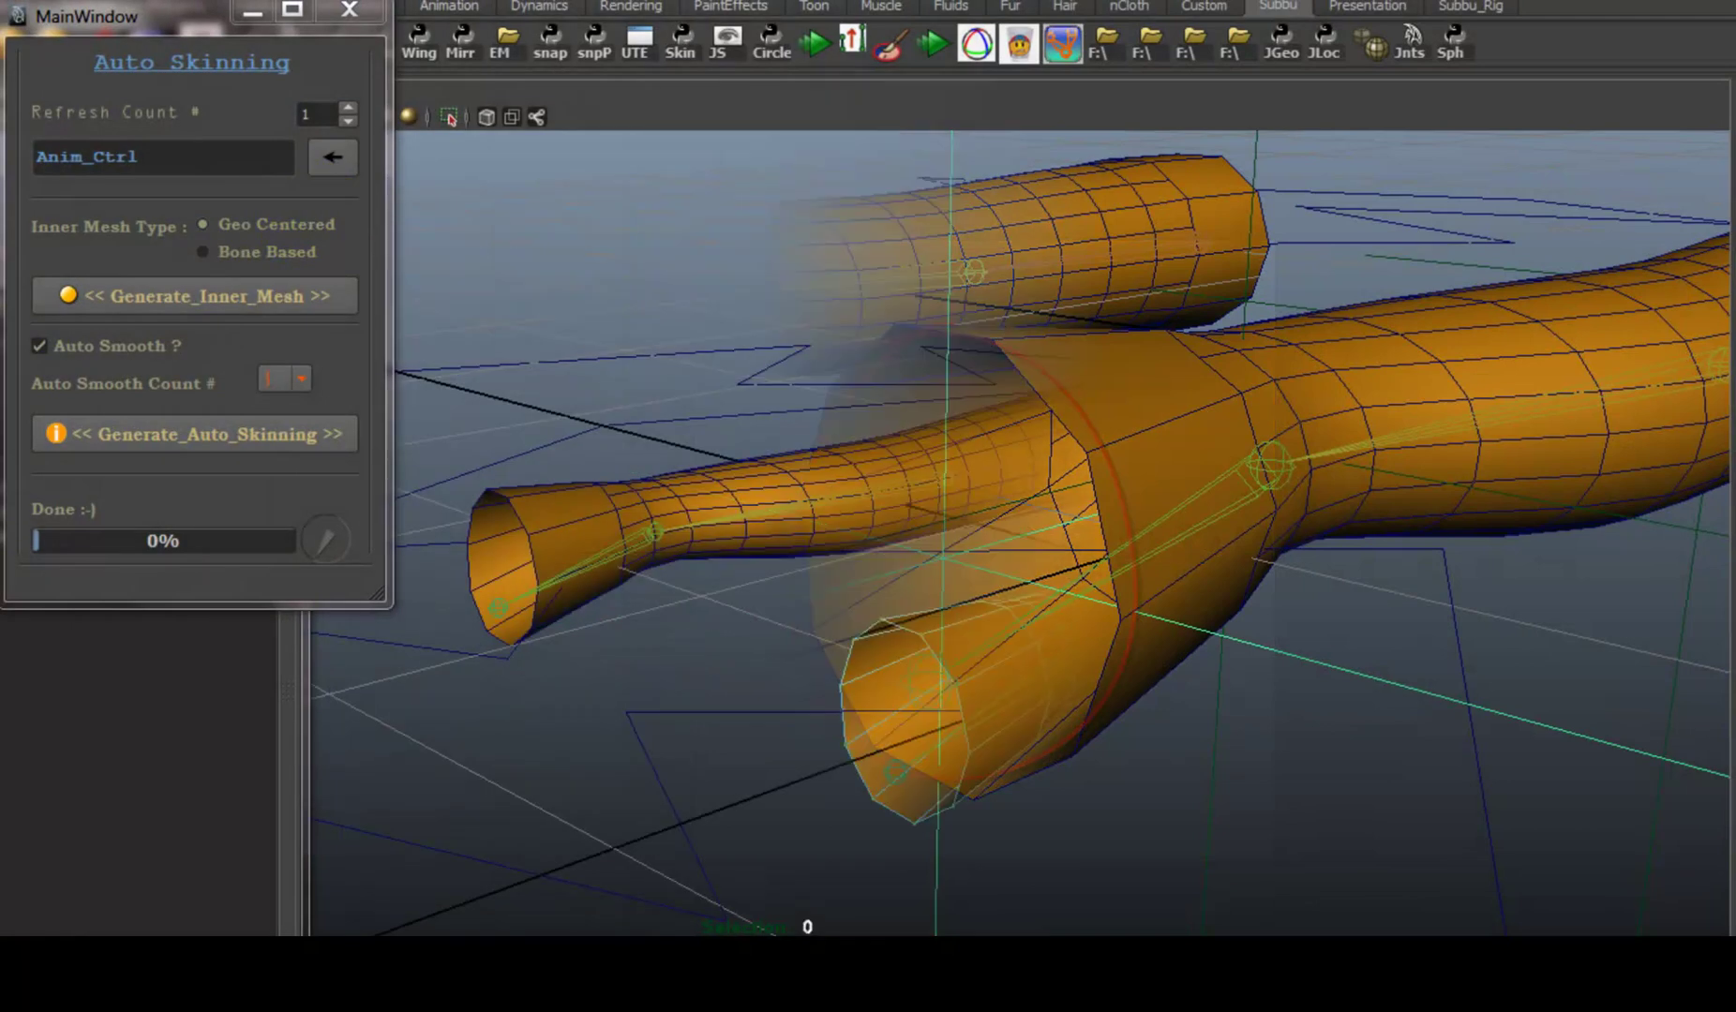
- Auto-skin the lower tube and review the bent joints of both tubes
left_click(811, 379)
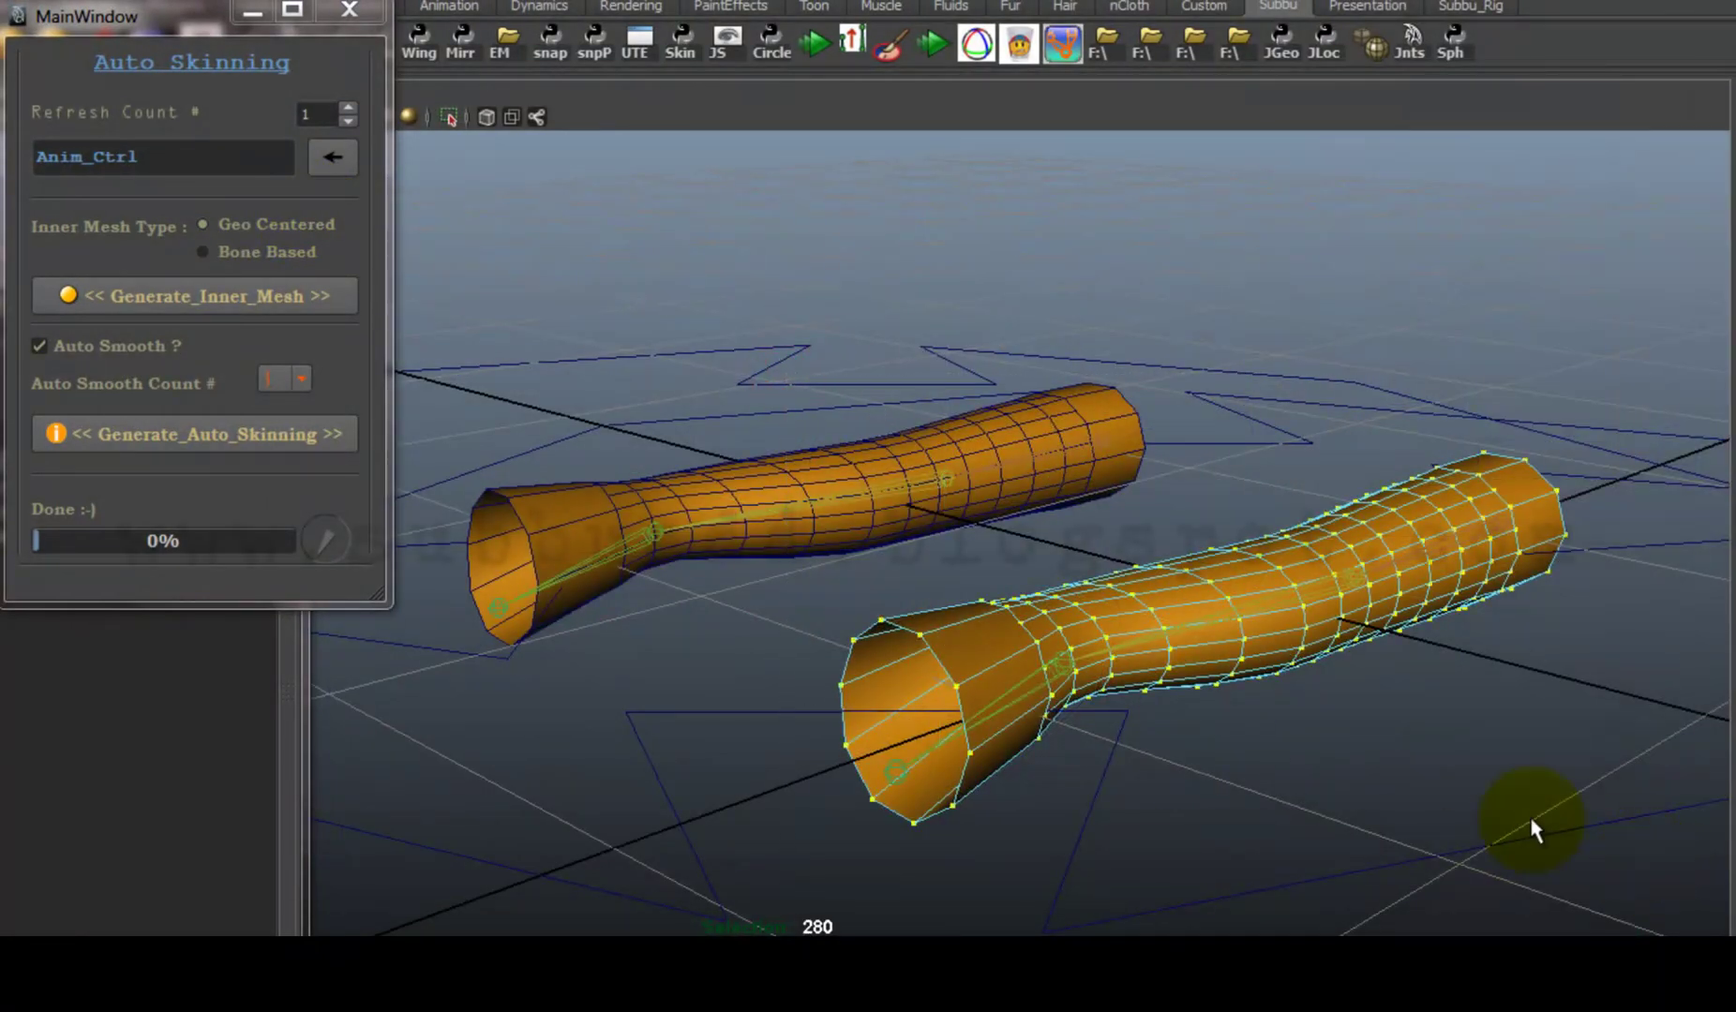
left_click(200, 442)
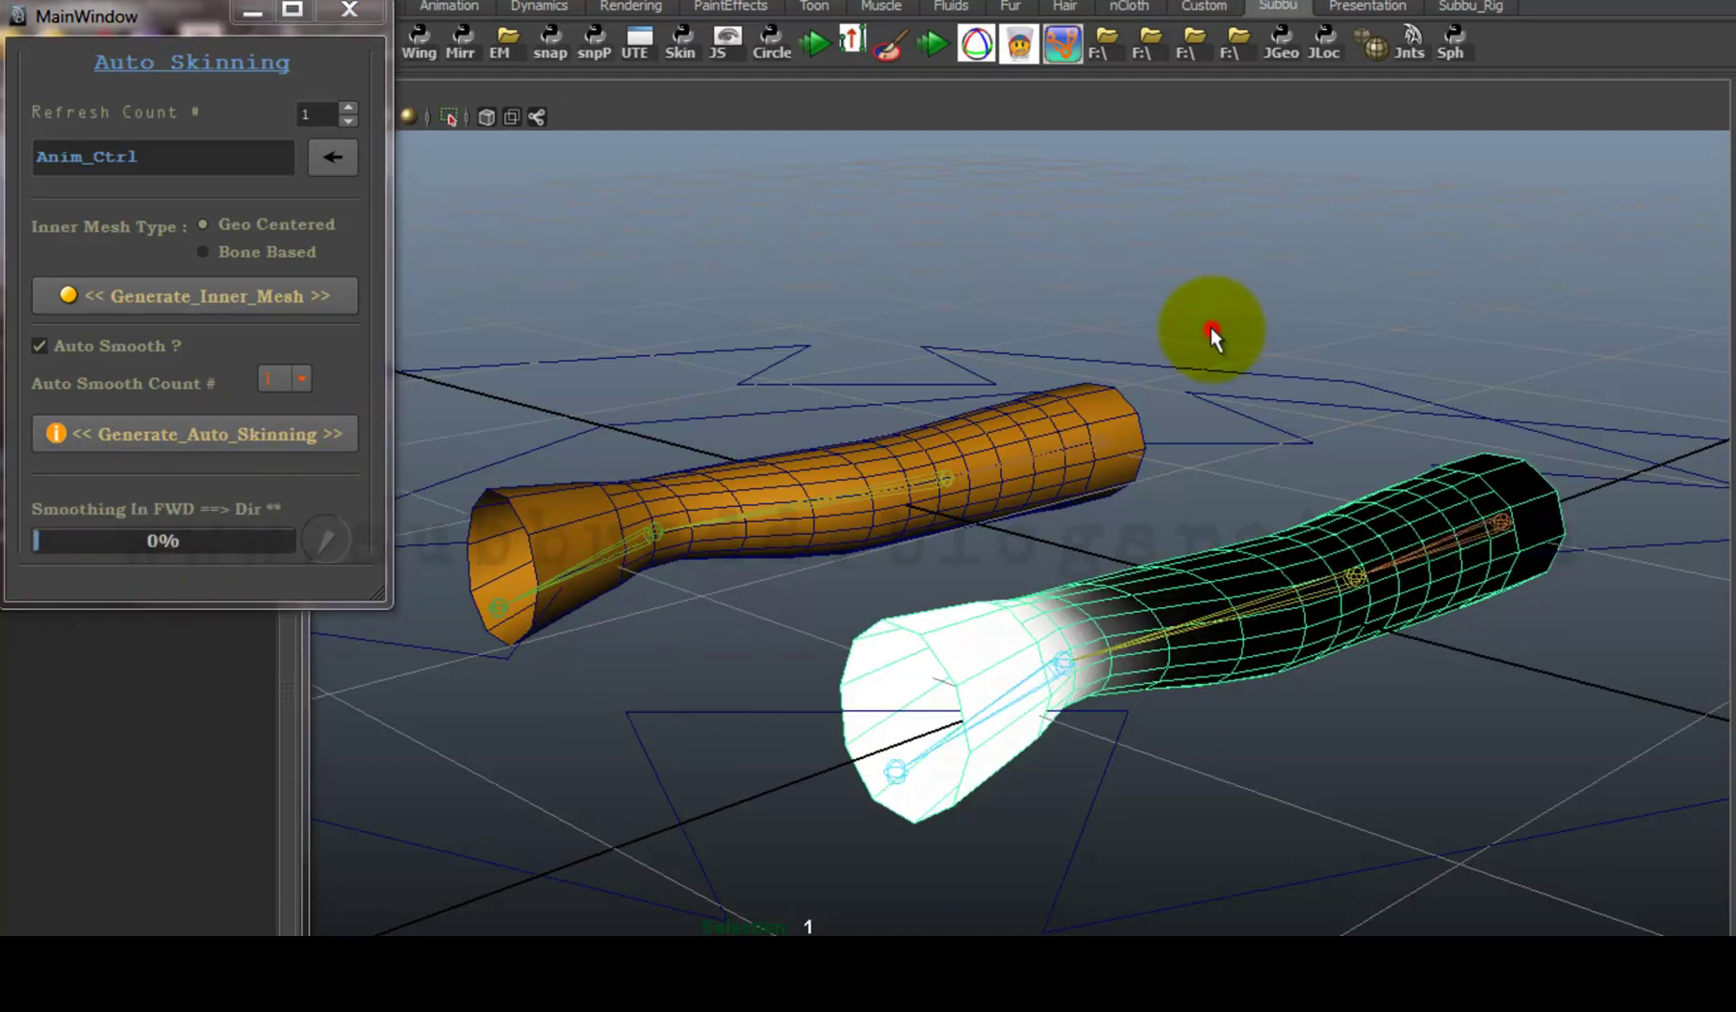
left_click(1444, 42)
mouse_move(1138, 591)
left_mouse_down("alt")
mouse_move(910, 523)
mouse_move(1104, 530)
mouse_move(968, 356)
left_mouse_up("alt")
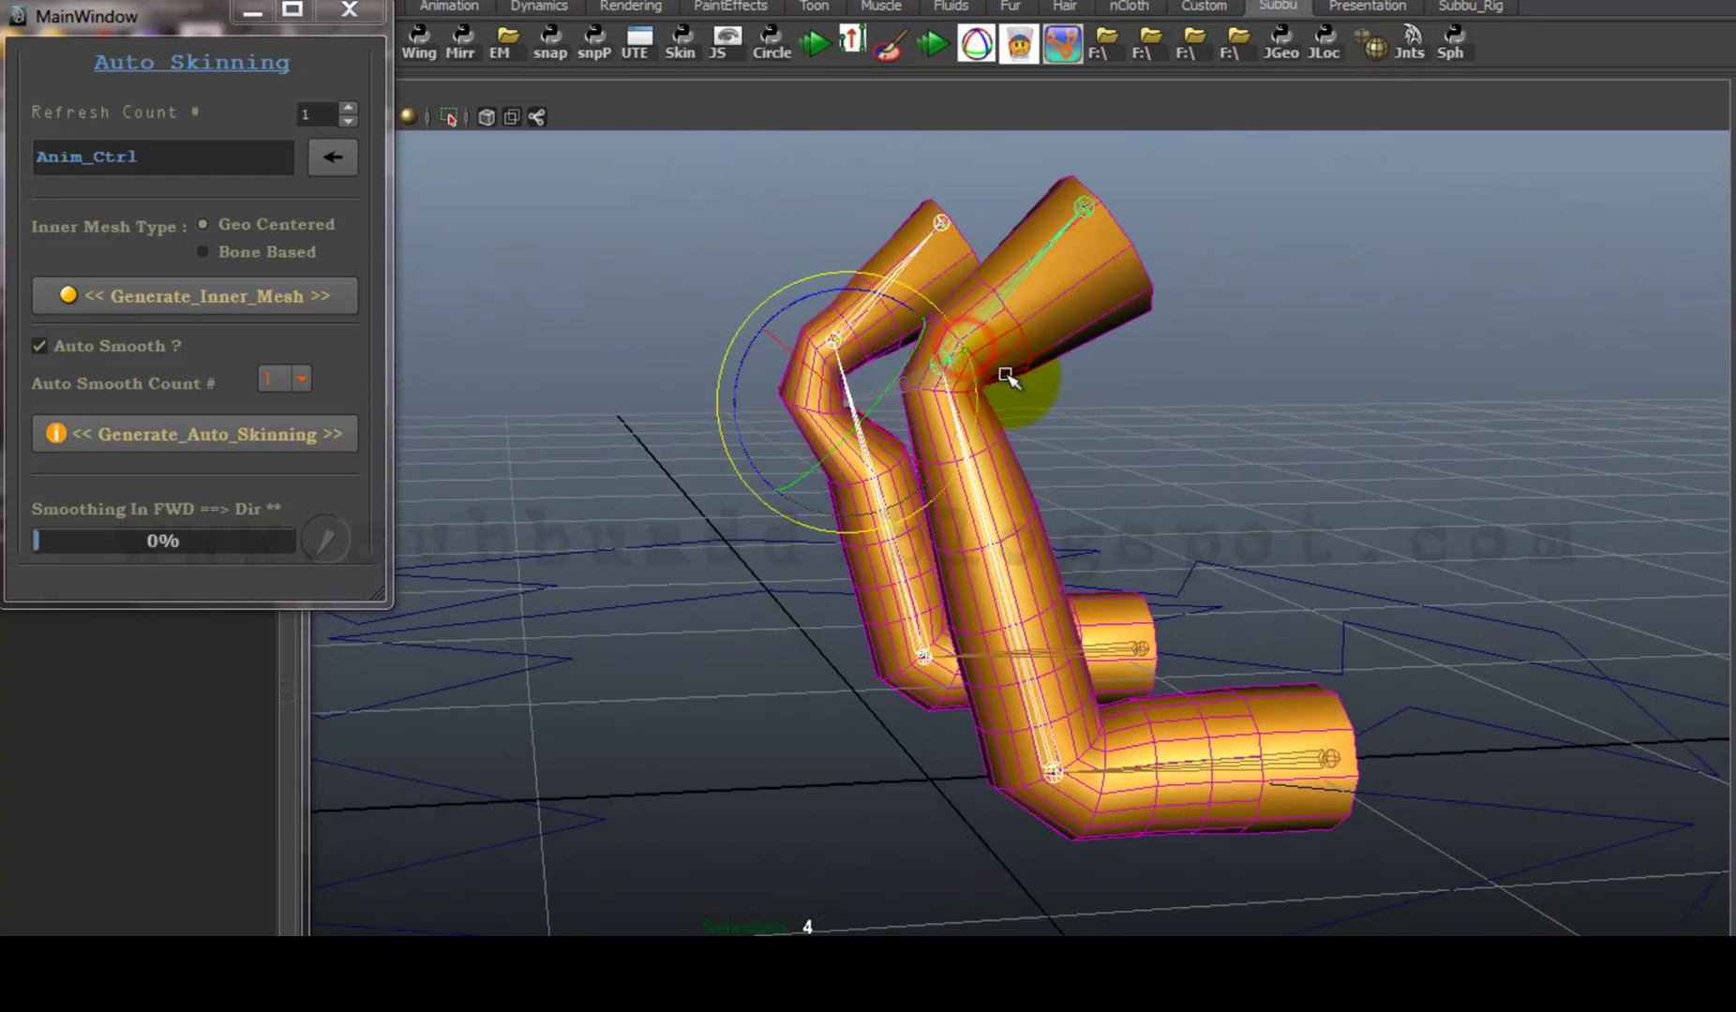
left_click(1261, 508)
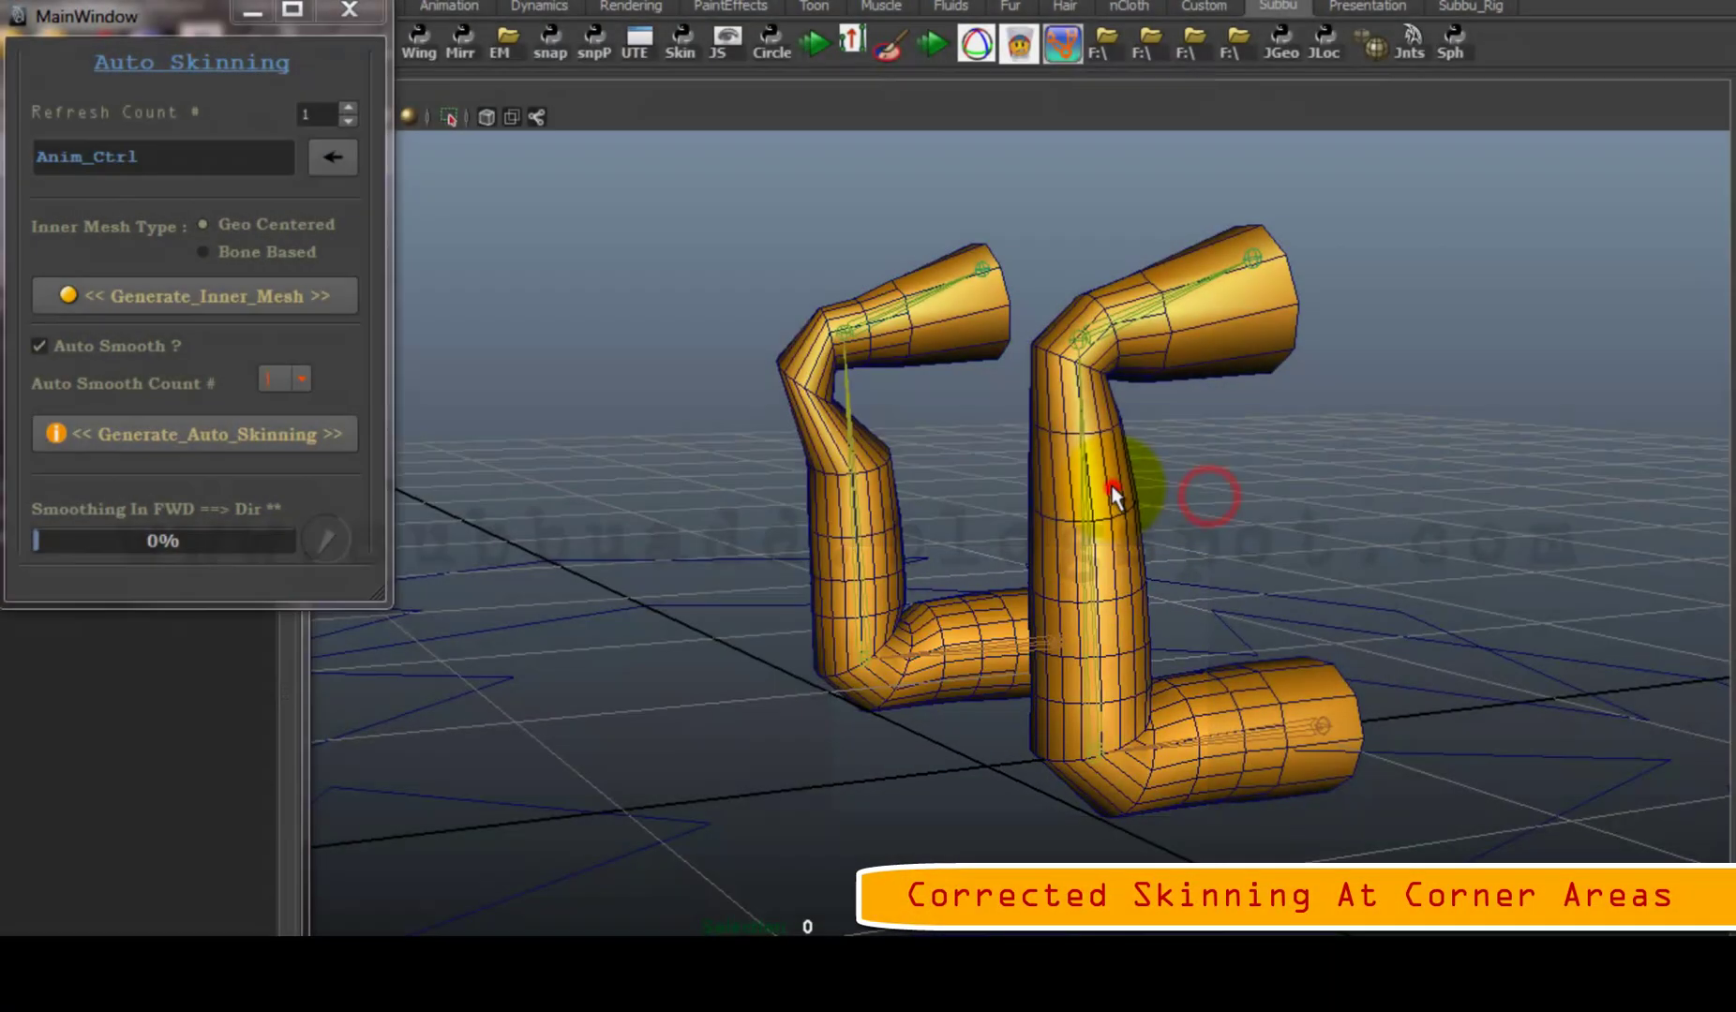
- Smooth both tube meshes and orbit close to inspect their bent corners
left_click(1104, 497)
left_click(887, 492)
left_click(1374, 51)
left_click(1329, 483)
mouse_move(1329, 483)
left_mouse_down("alt")
mouse_move(903, 500)
mouse_move(1244, 516)
mouse_move(1170, 574)
left_mouse_up("alt")
middle_click_drag(1170, 574, 1179, 514, "alt")
left_click_drag(1179, 514, 1200, 516, "alt")
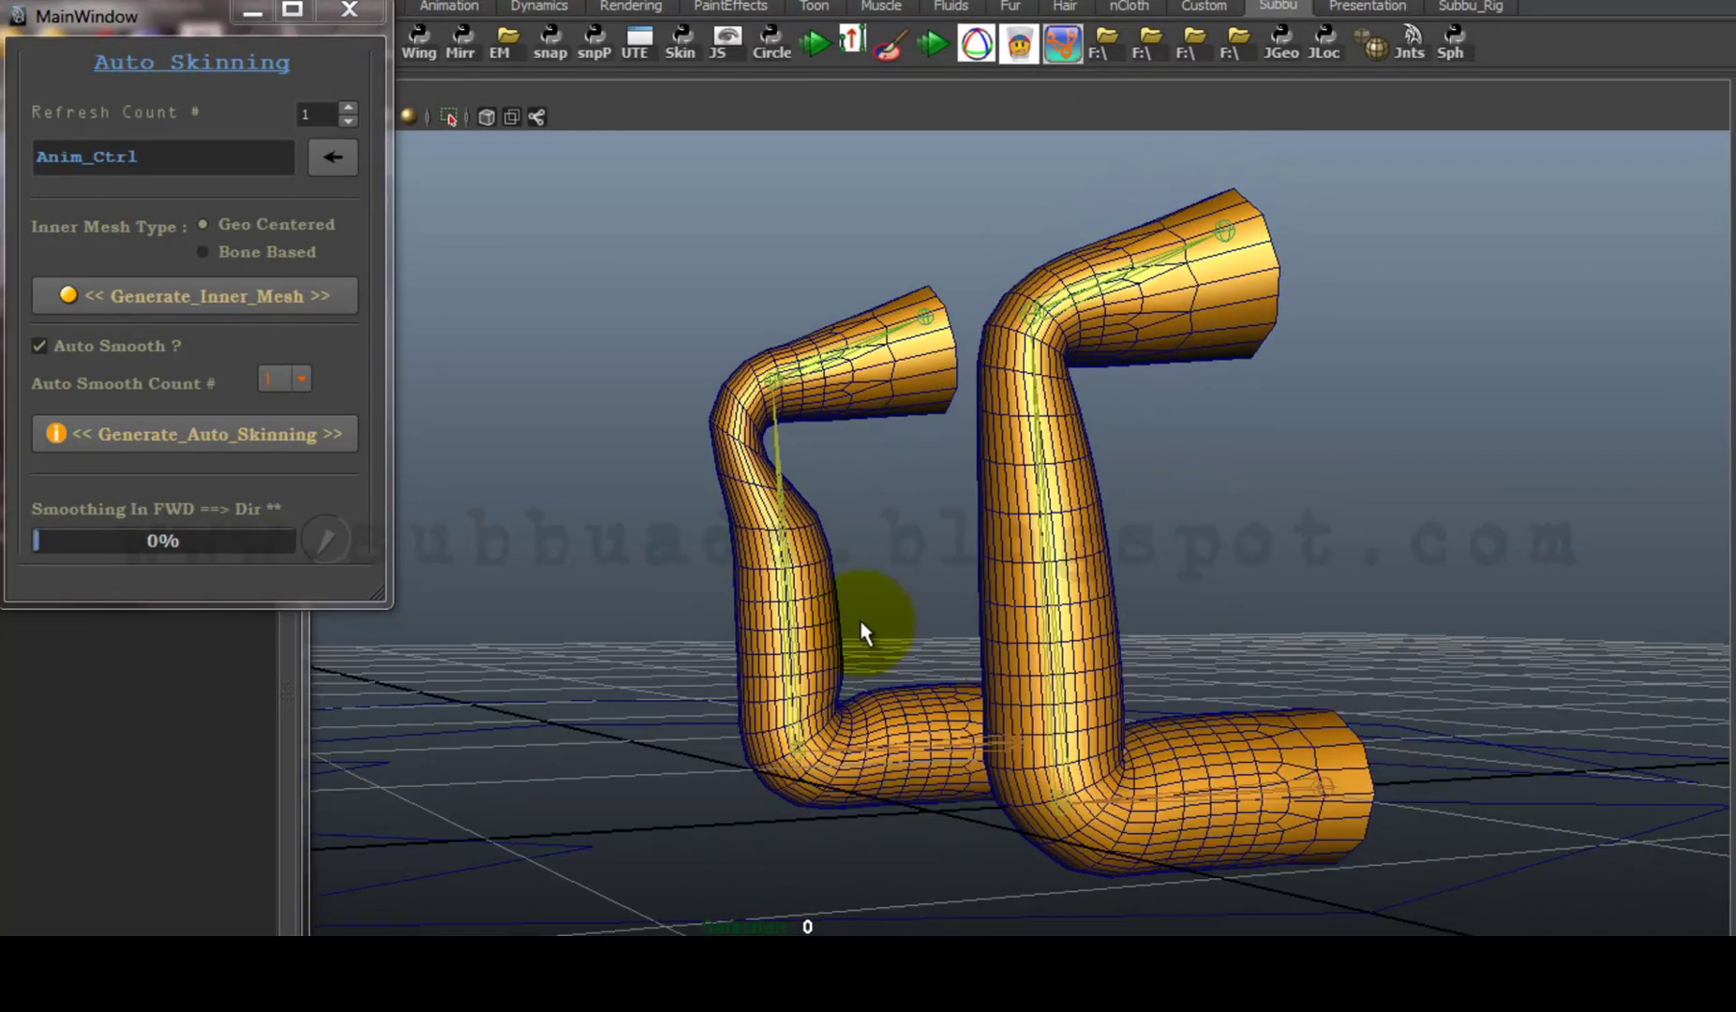
right_click_drag(860, 619, 1382, 805, "alt")
middle_click_drag(1381, 805, 1198, 641, "alt")
right_click_drag(1032, 478, 1260, 608, "alt")
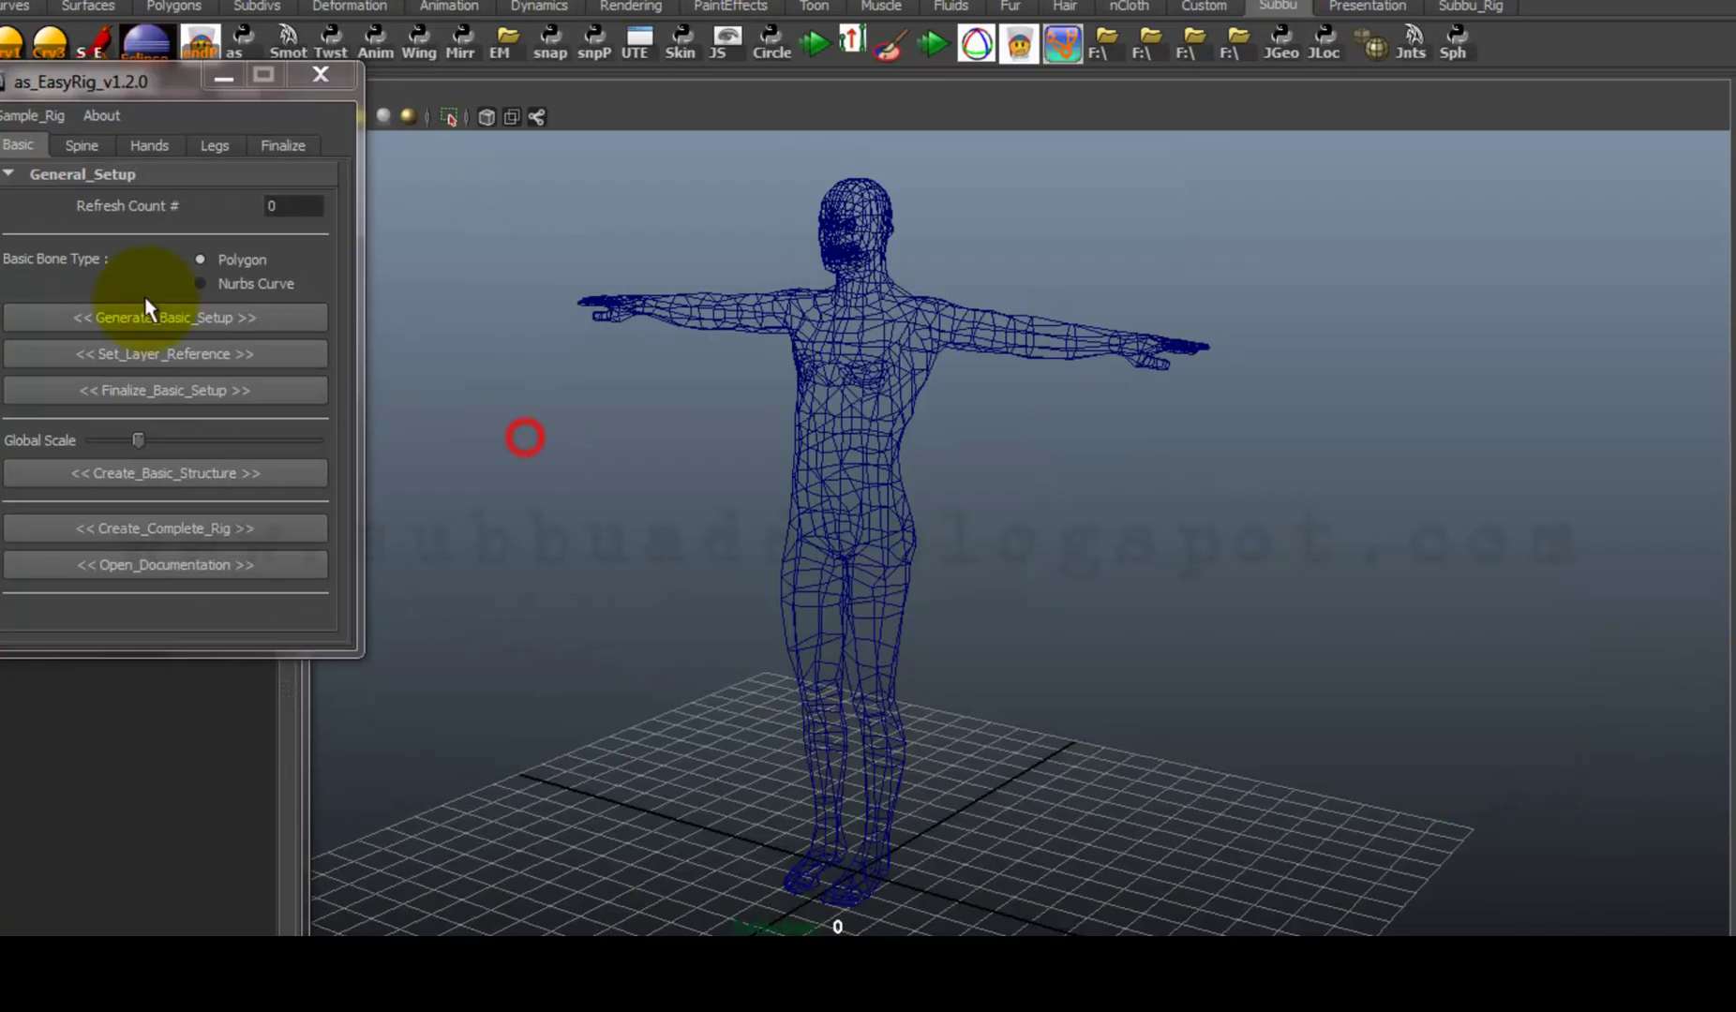
- Generate the basic rig setup and bind the mesh to the skeleton with default skin settings
left_click(142, 310)
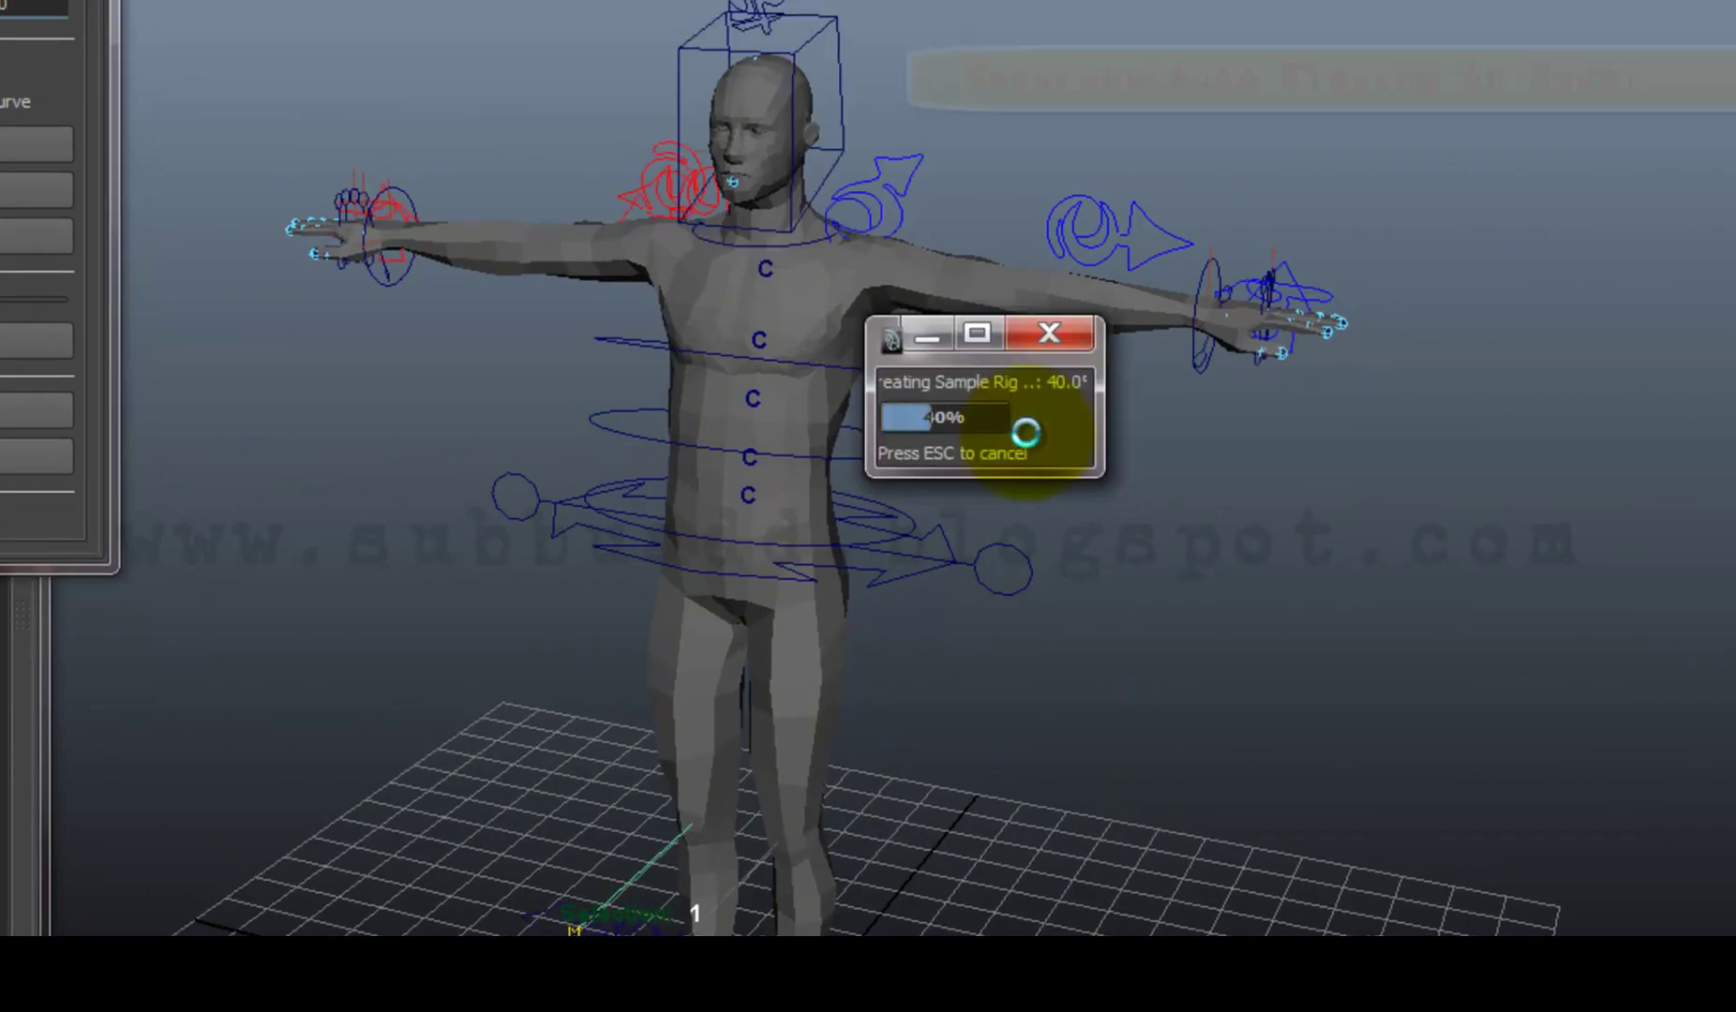
left_click(908, 413)
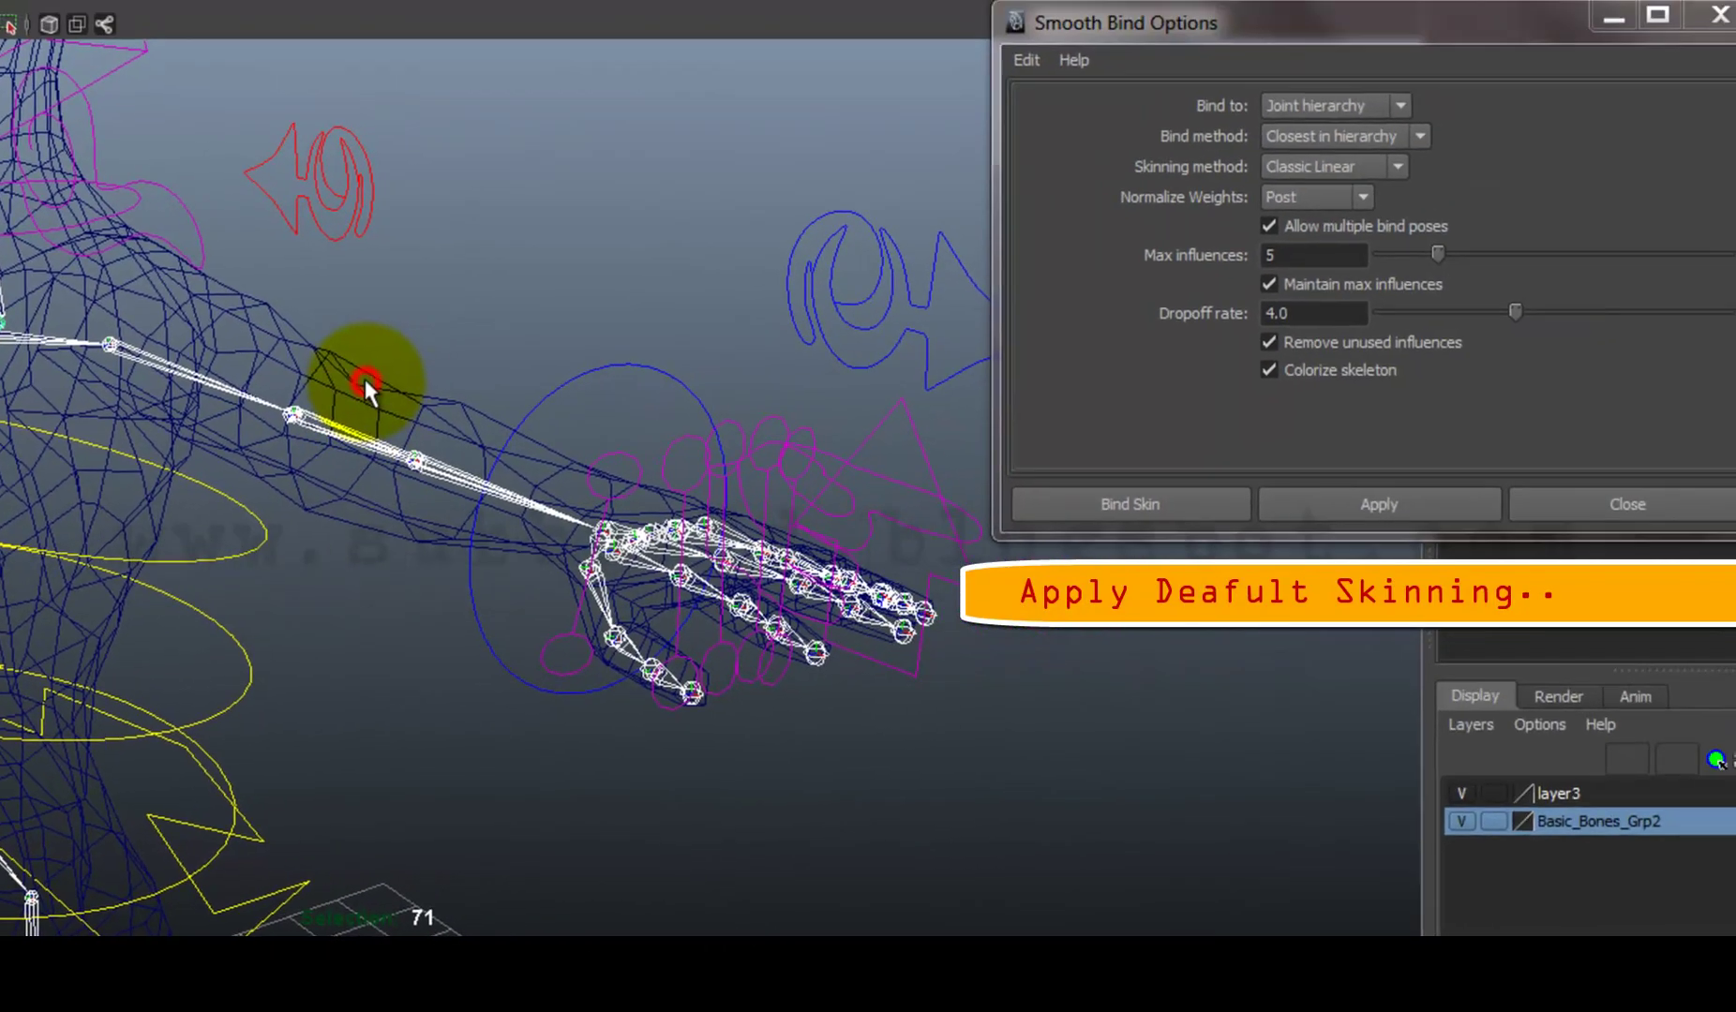
left_click(995, 70)
left_click(1097, 509)
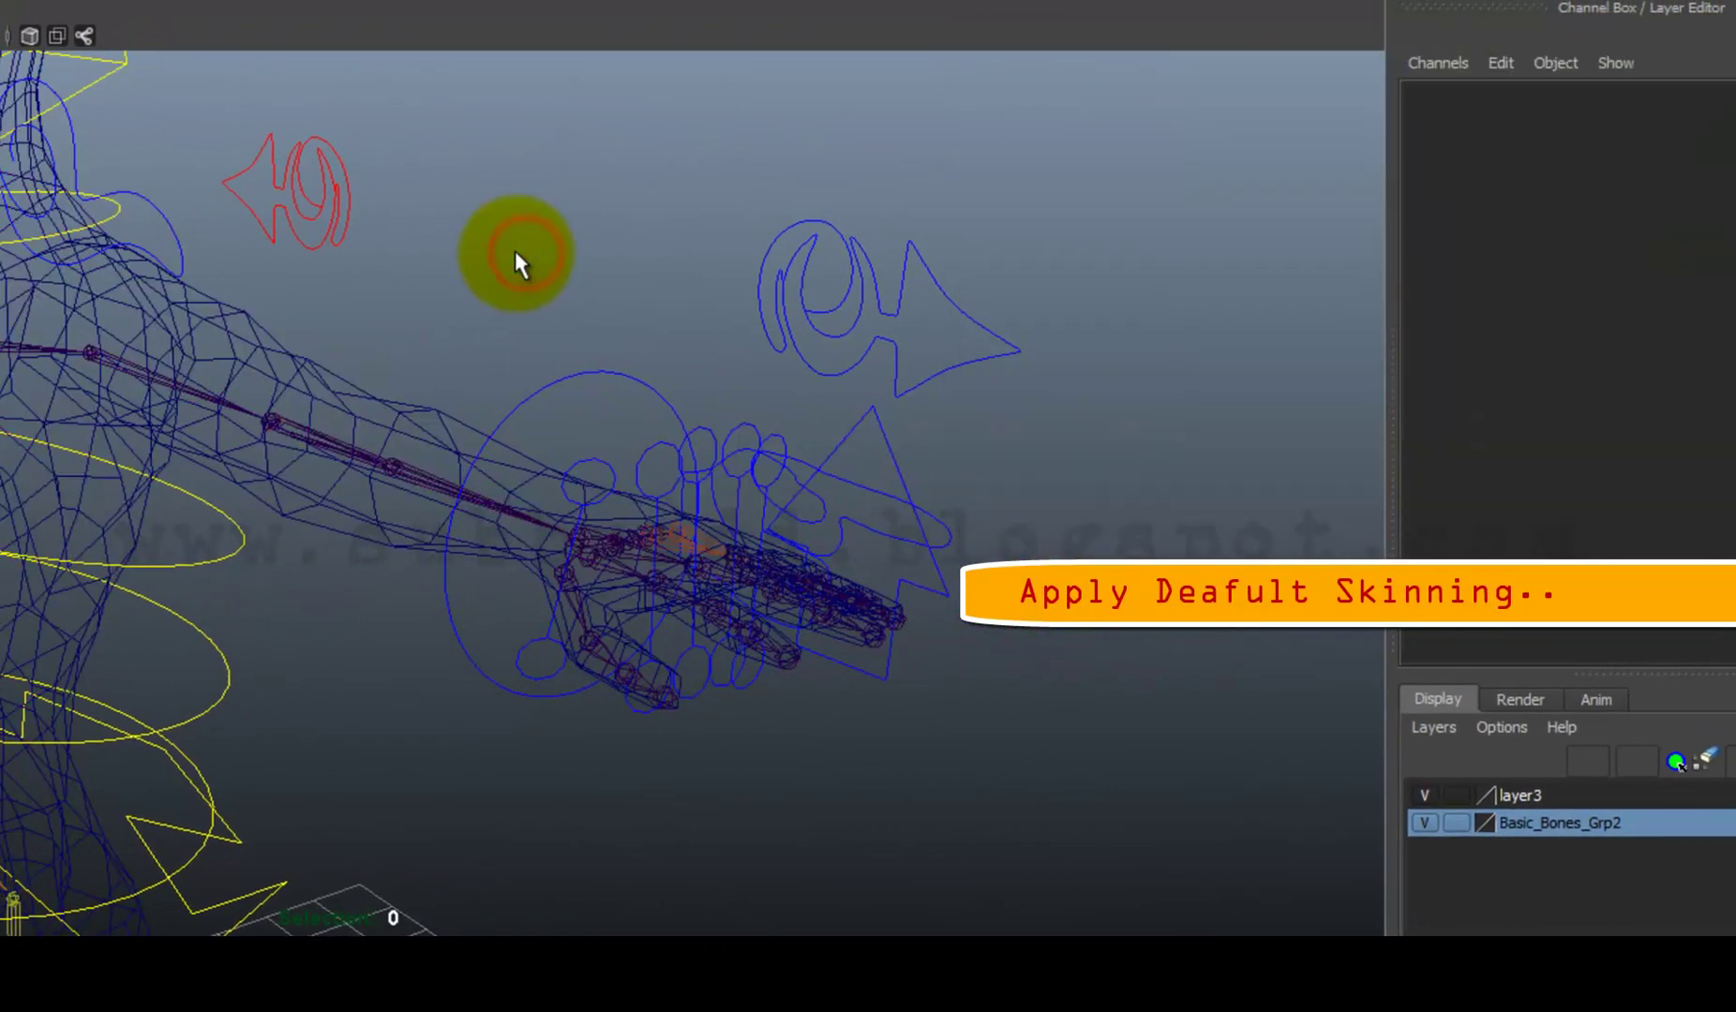
- Set the character mesh's material colour to yellow
left_click(656, 609)
left_click(1559, 501)
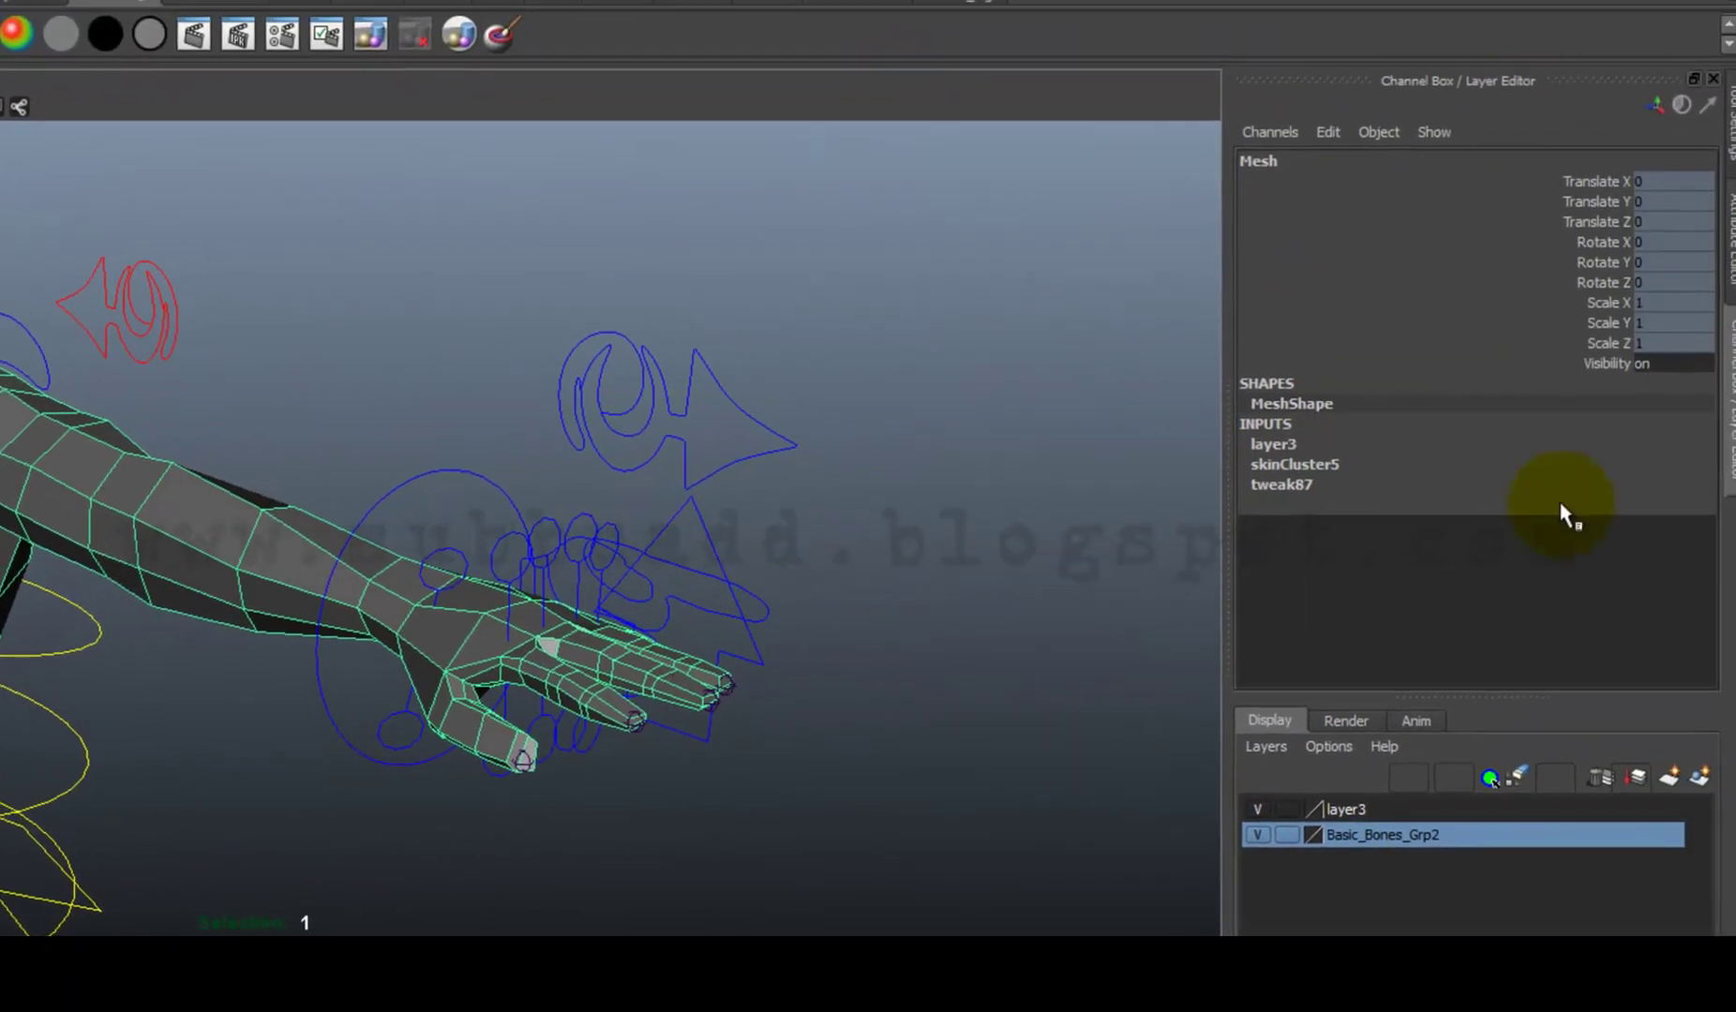
key("ctrl+a")
left_click(1434, 454)
left_click(1341, 398)
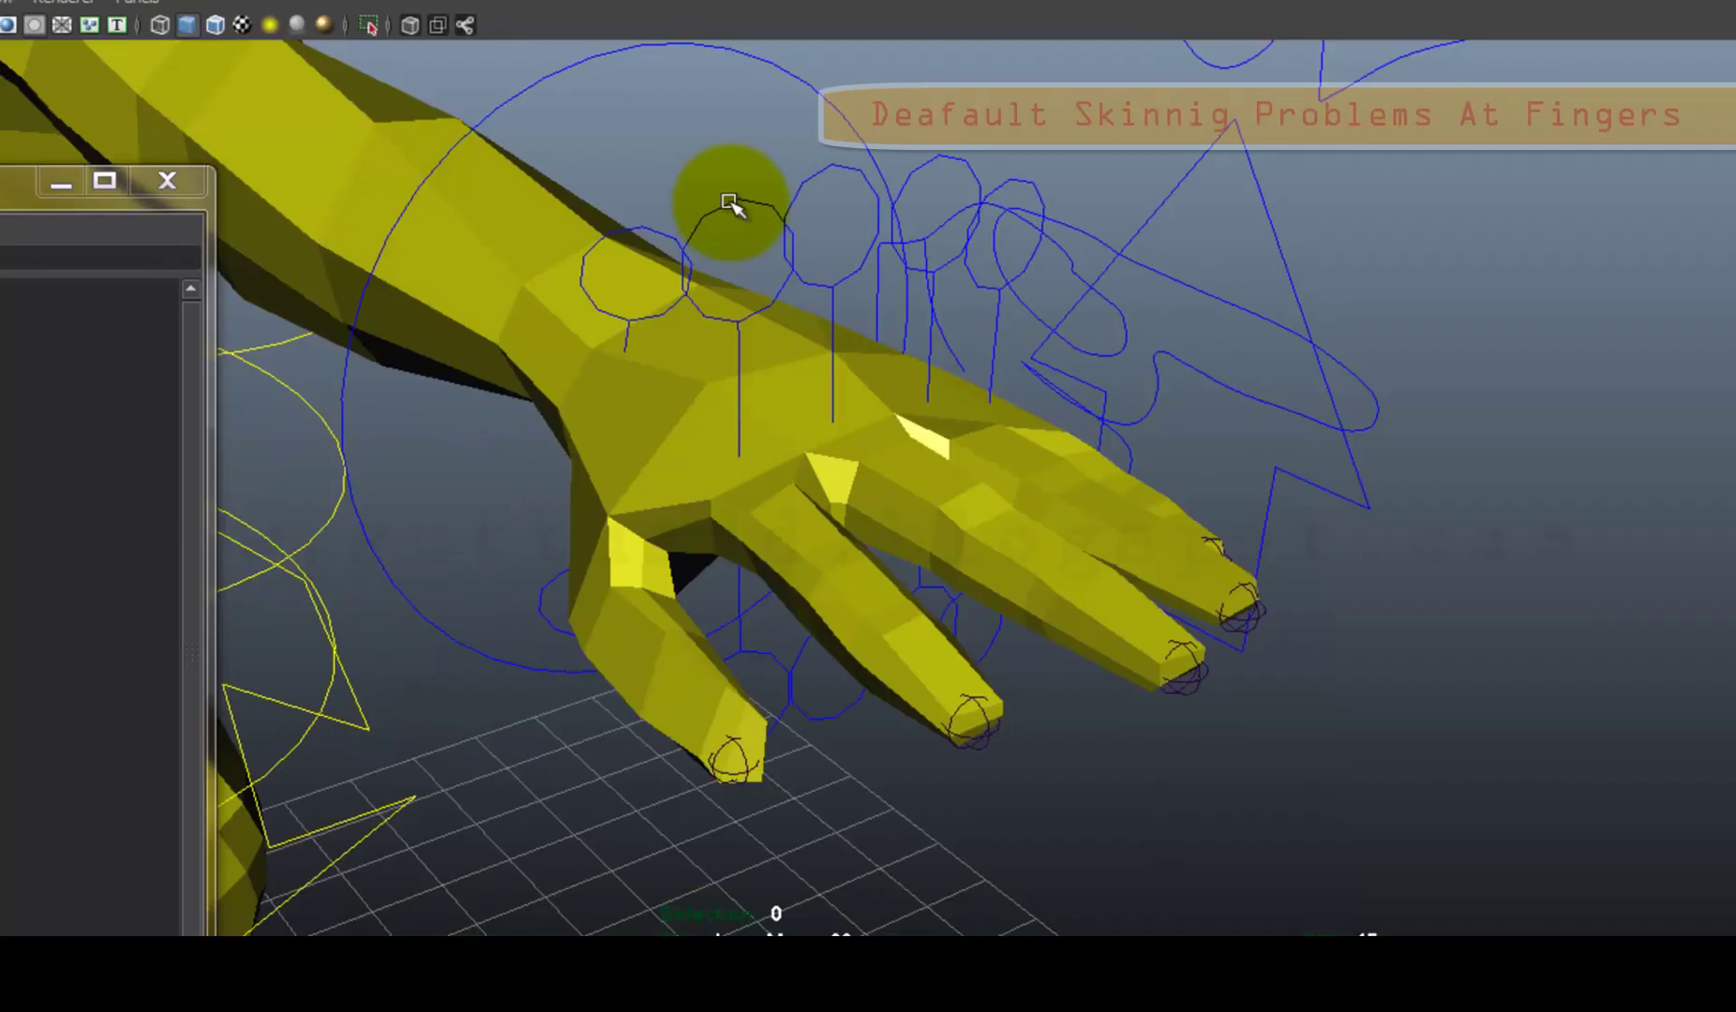
- Bend the index and middle fingers toward the palm, then select the whole character mesh
mouse_move(795, 574)
left_mouse_down()
mouse_move(799, 398)
mouse_move(844, 174)
left_mouse_up()
left_click(884, 427)
left_click_drag(884, 426, 915, 620)
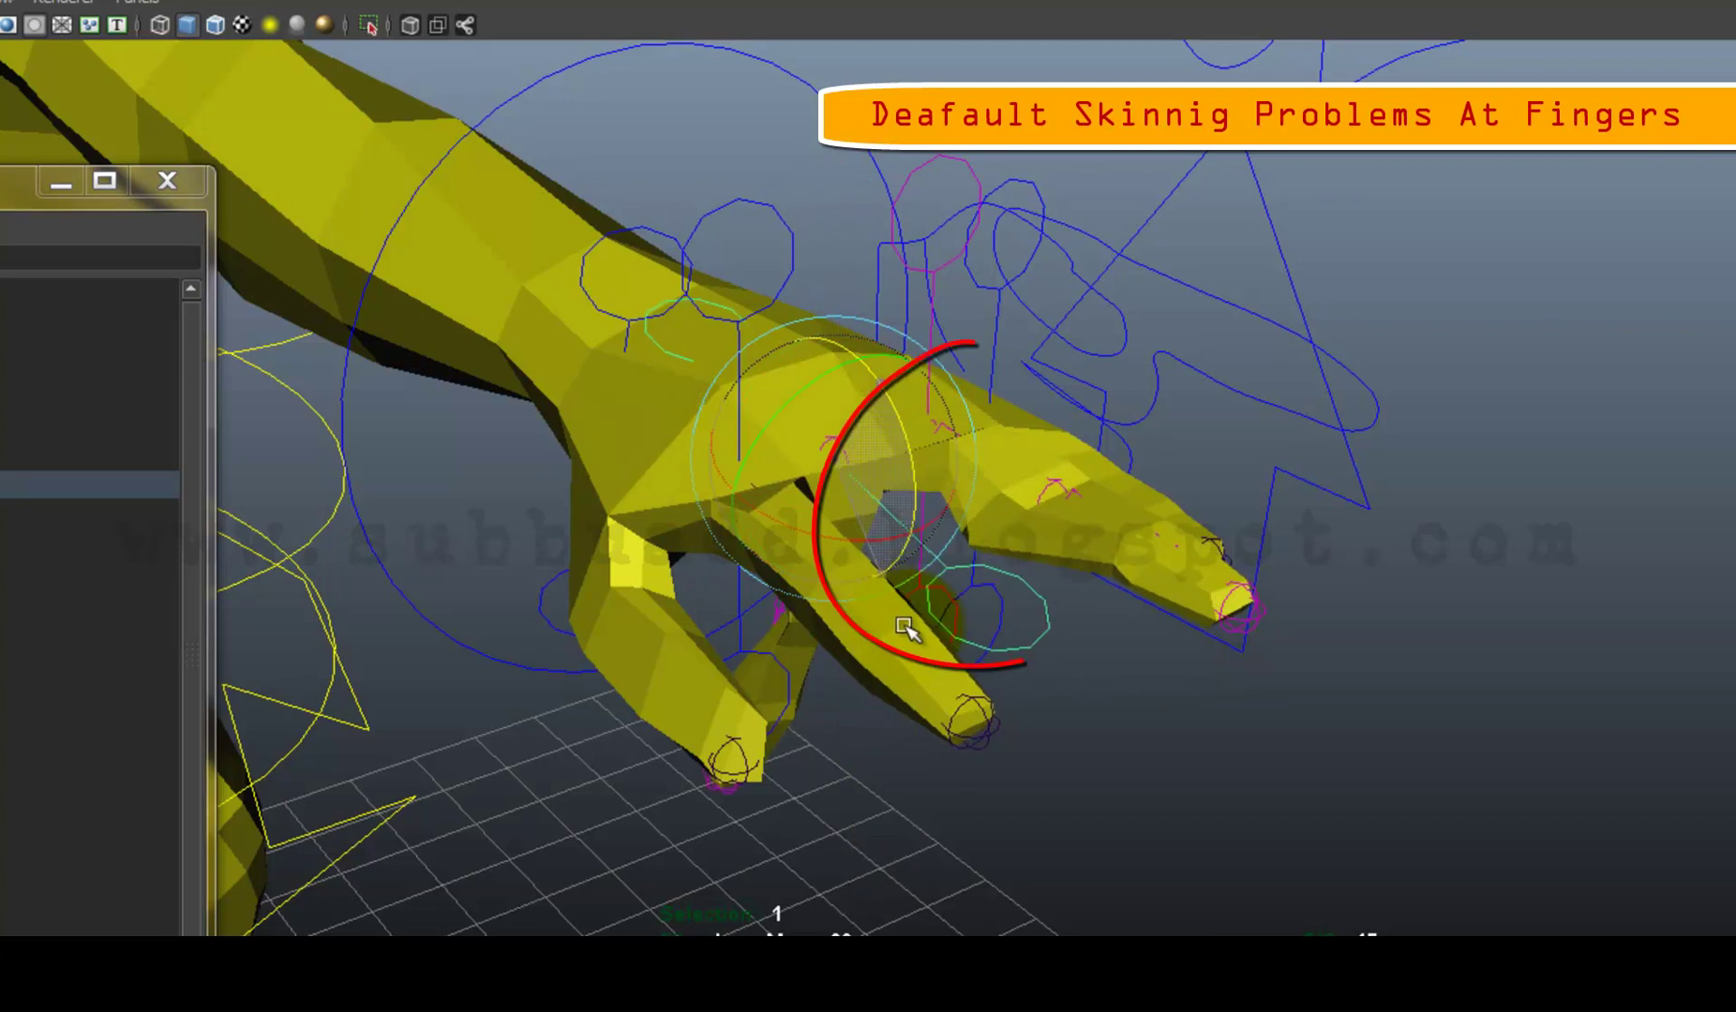
left_click_drag(915, 507, 1357, 504)
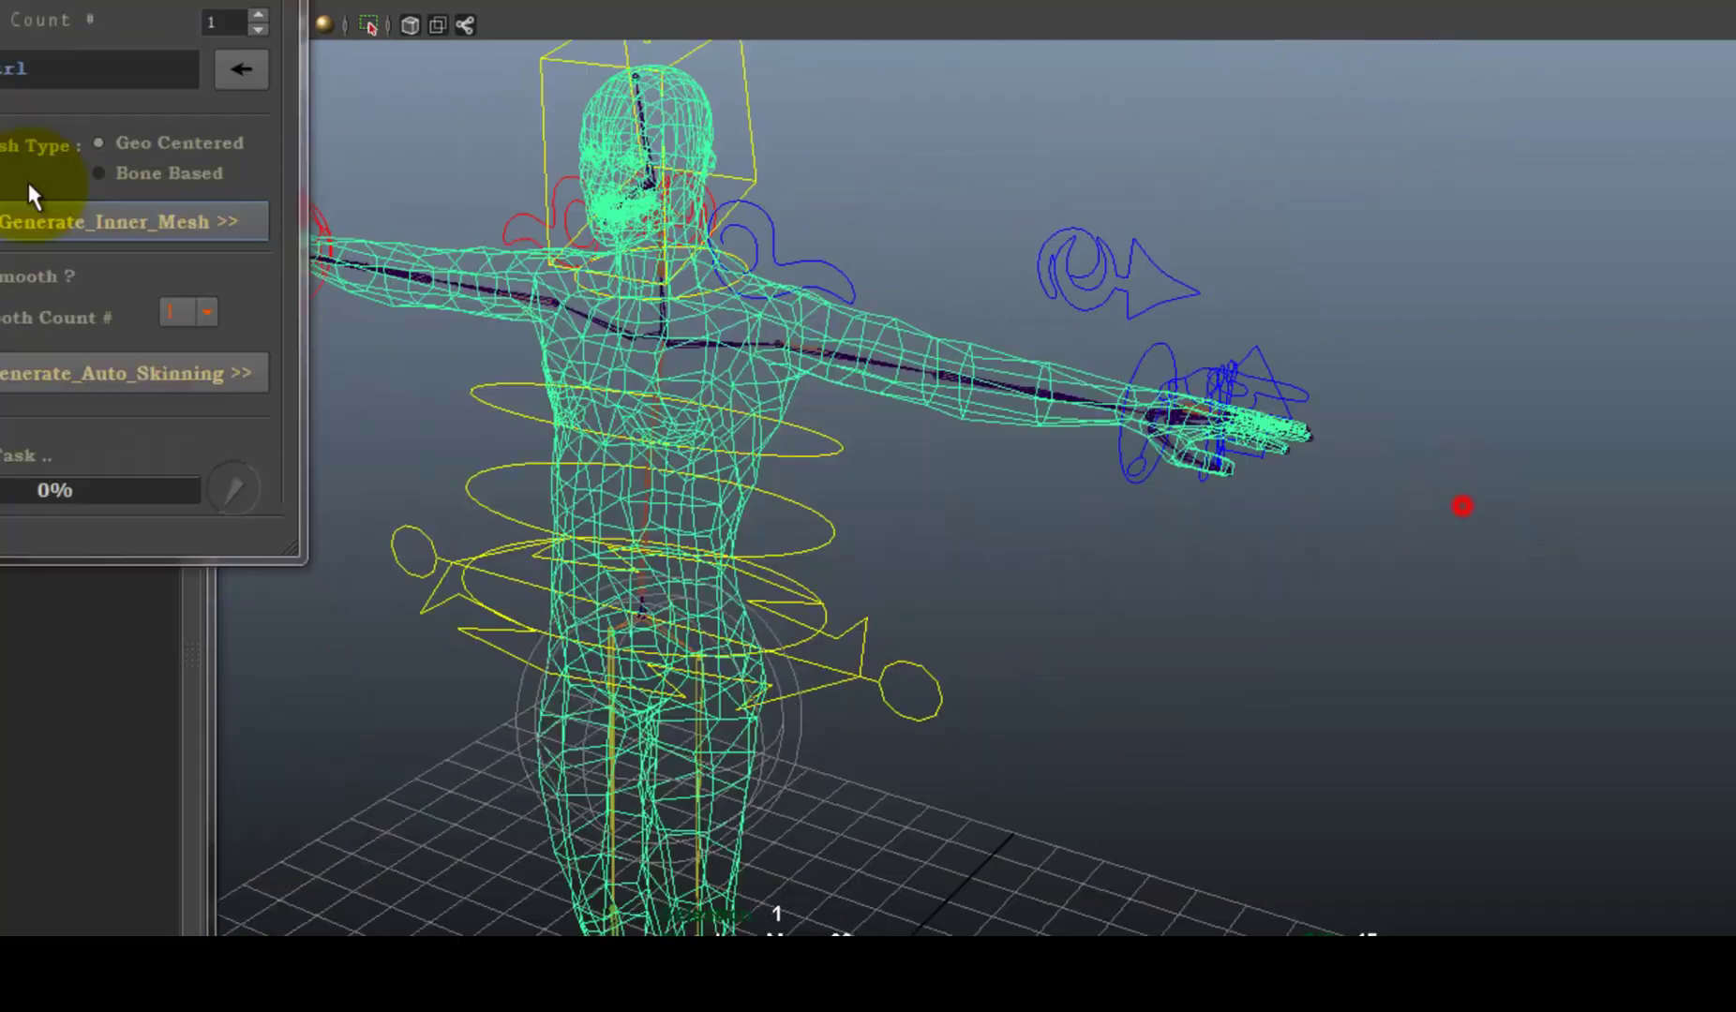
left_click(1034, 223)
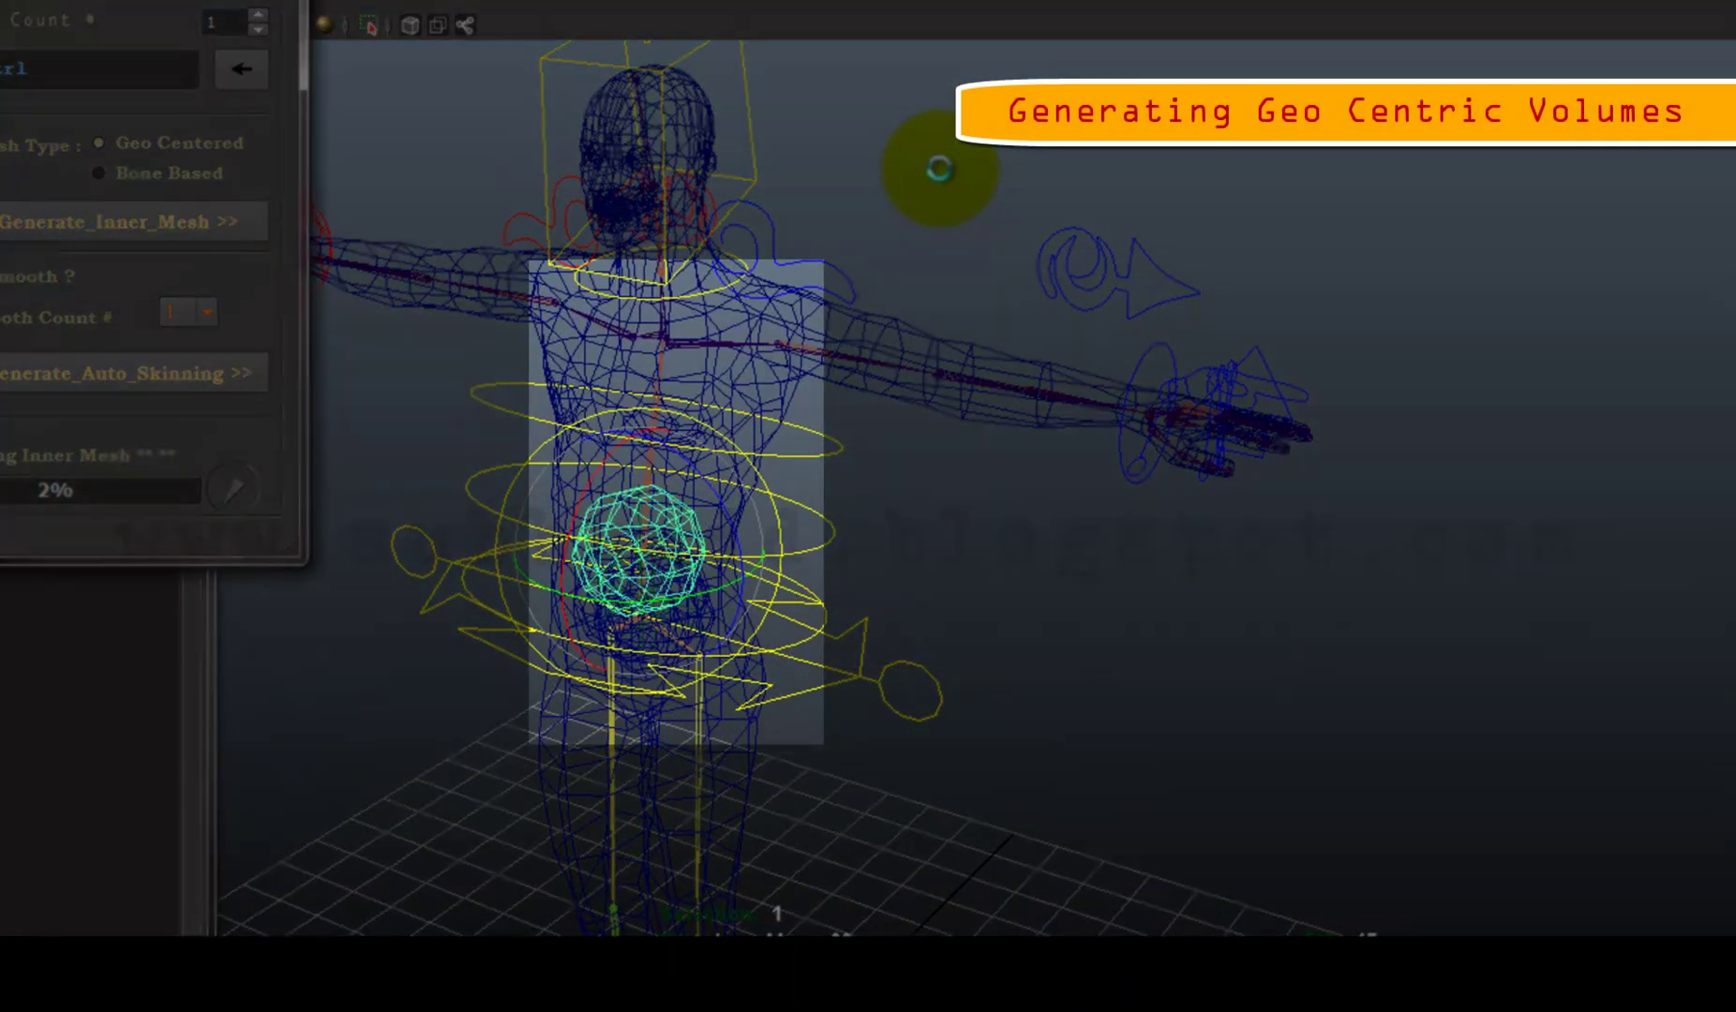
- Select the hand's vertices and run Generate_Auto_Skinning on them
scroll(980, 681, "up", 3)
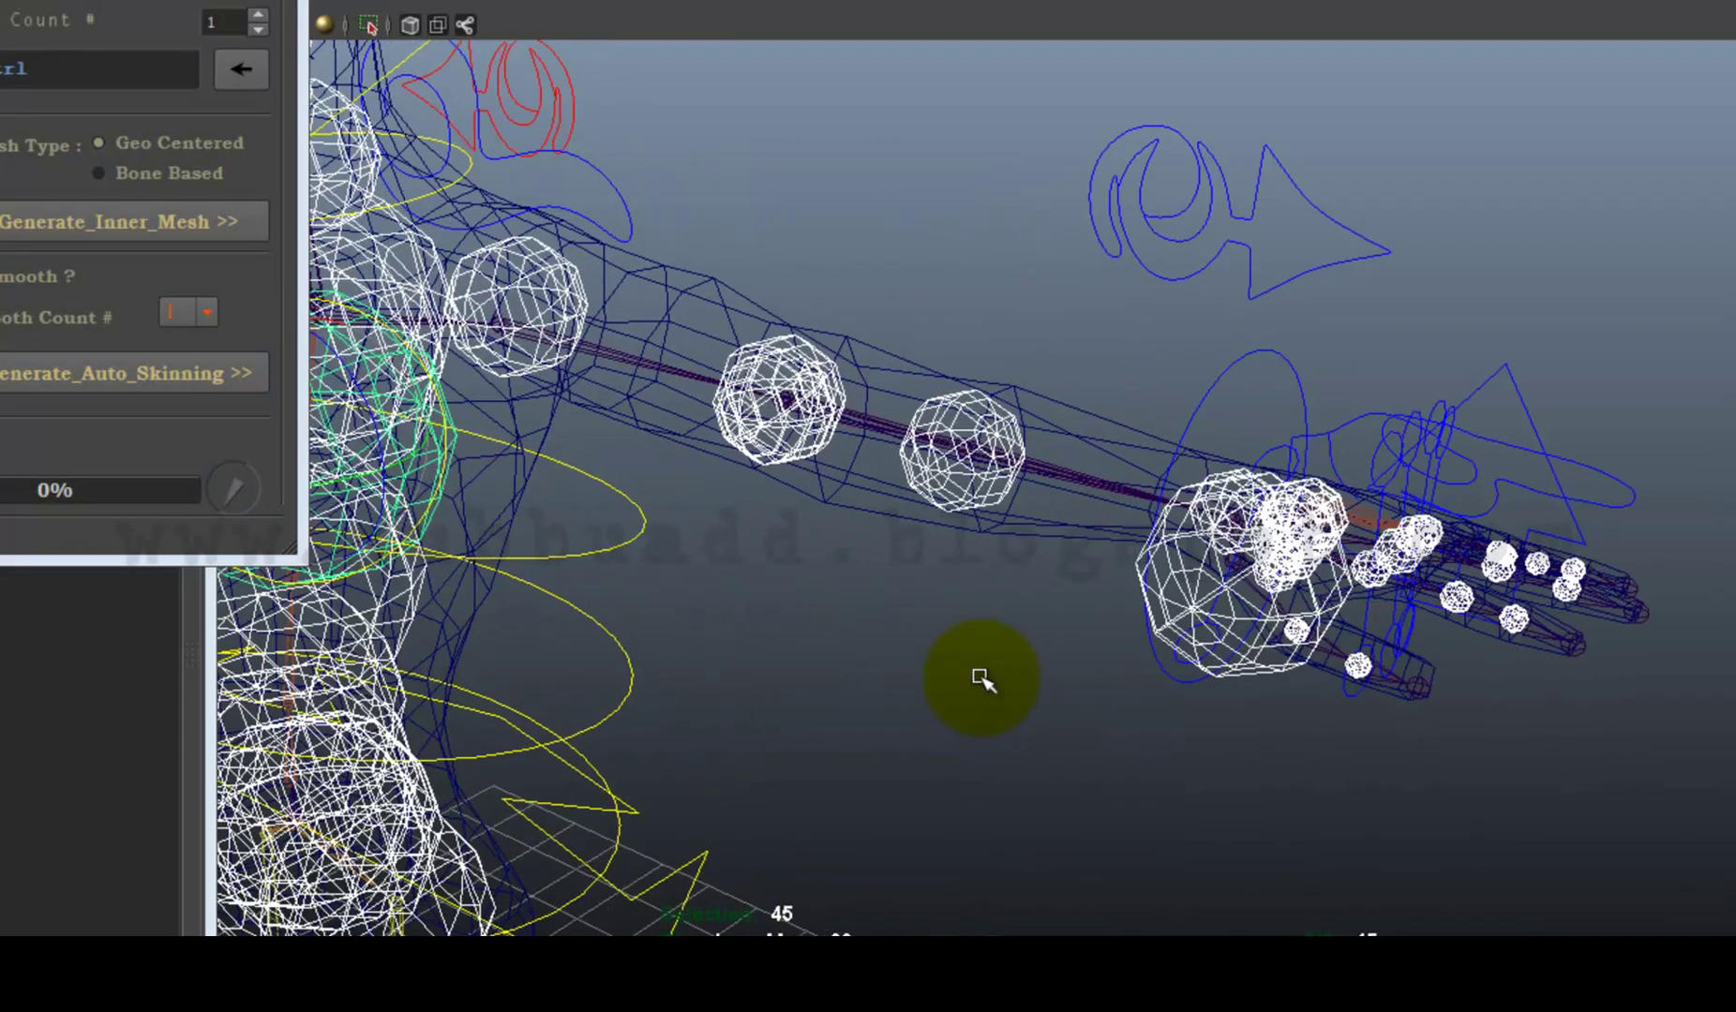
key("5")
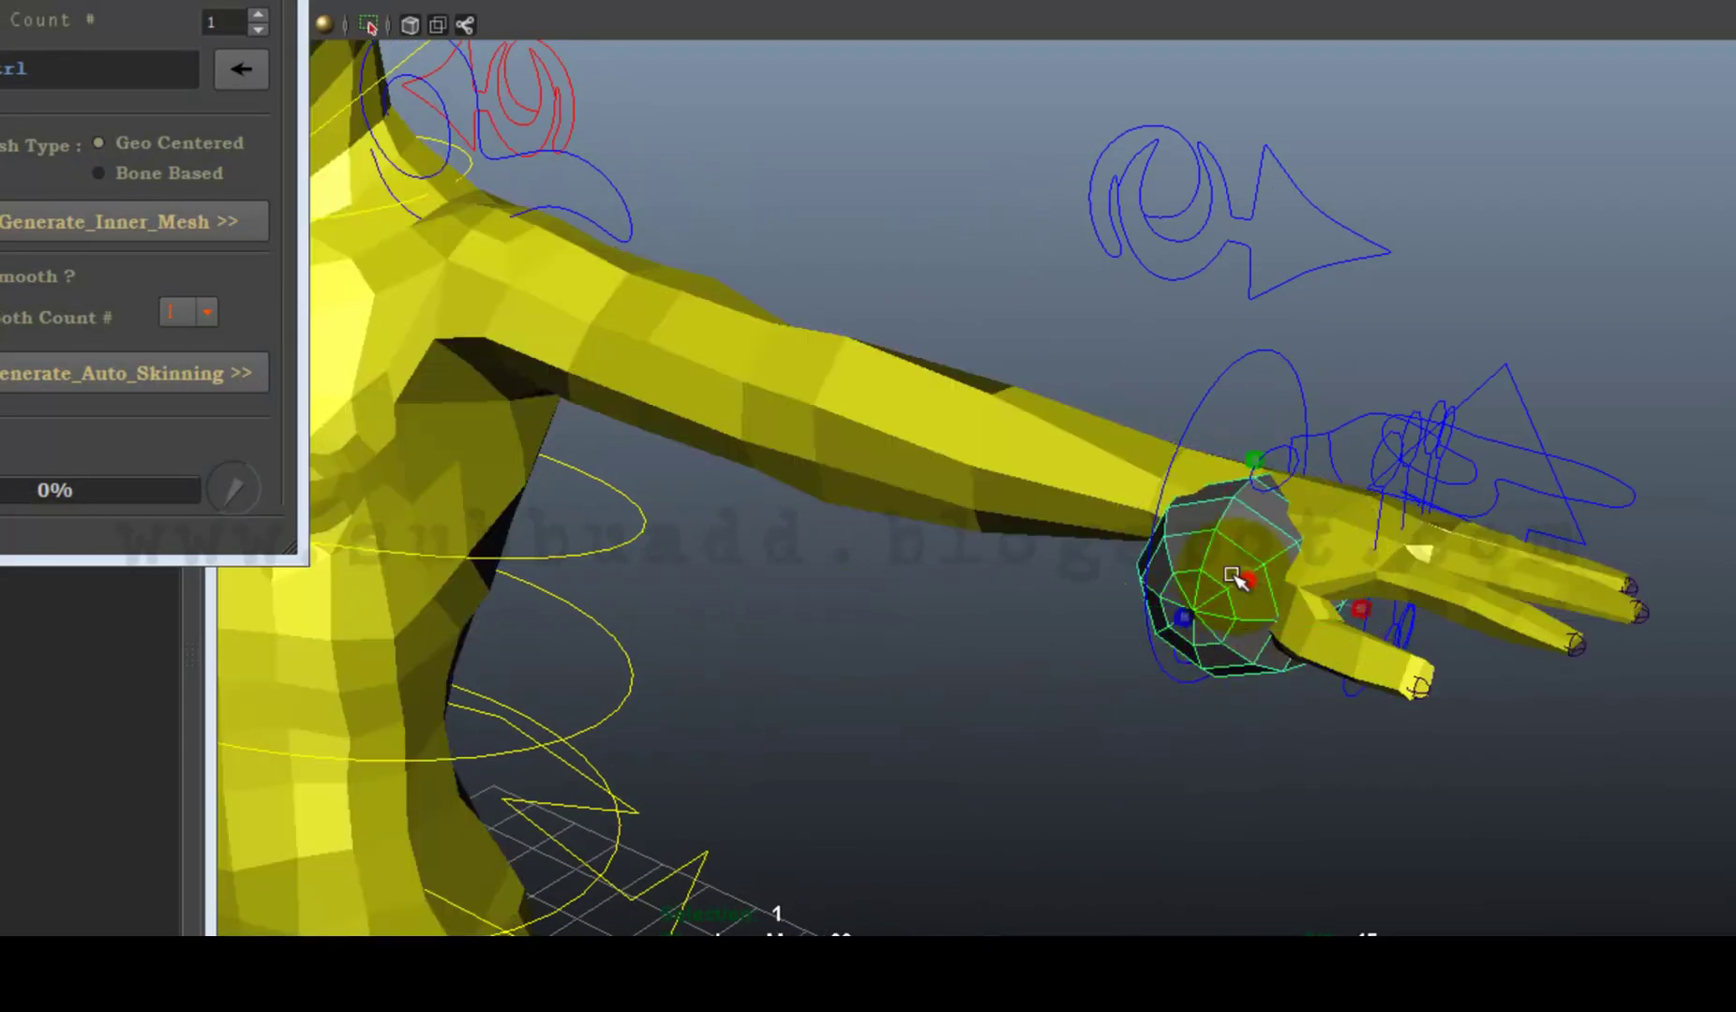
left_click_drag(888, 327, 1472, 253, "alt")
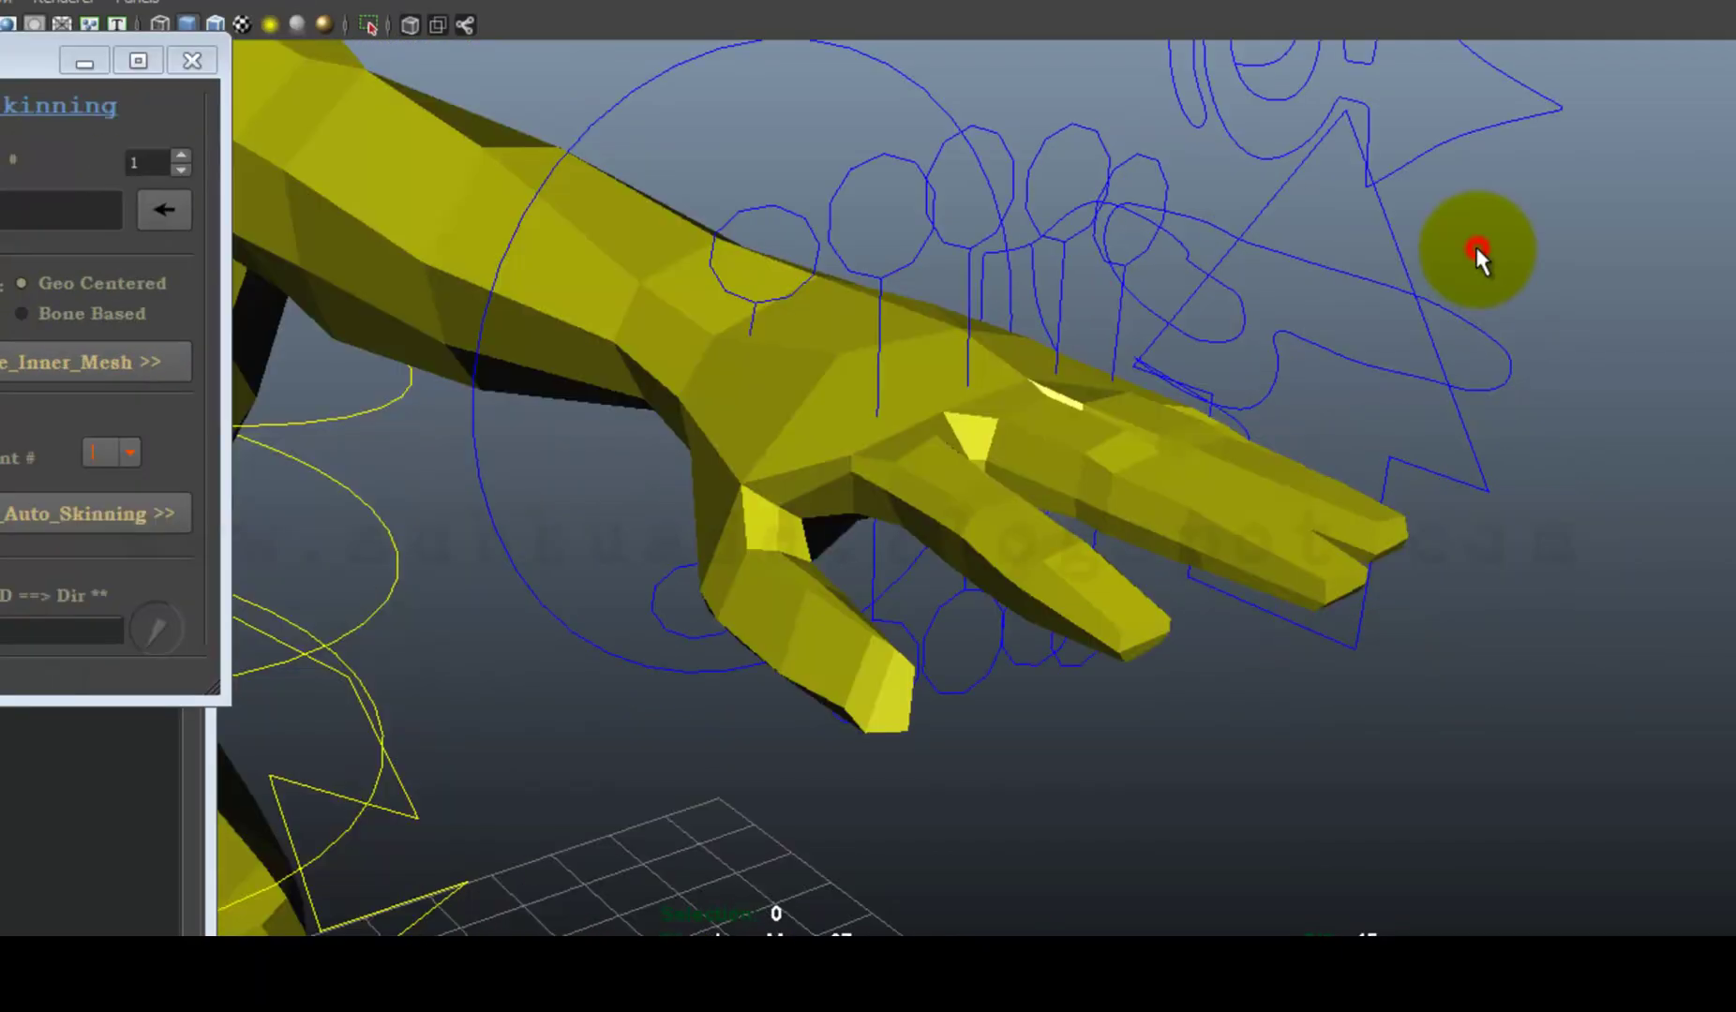
key("4")
key("5")
left_click(778, 296)
left_click_drag(1493, 851, 1493, 851)
left_click(89, 514)
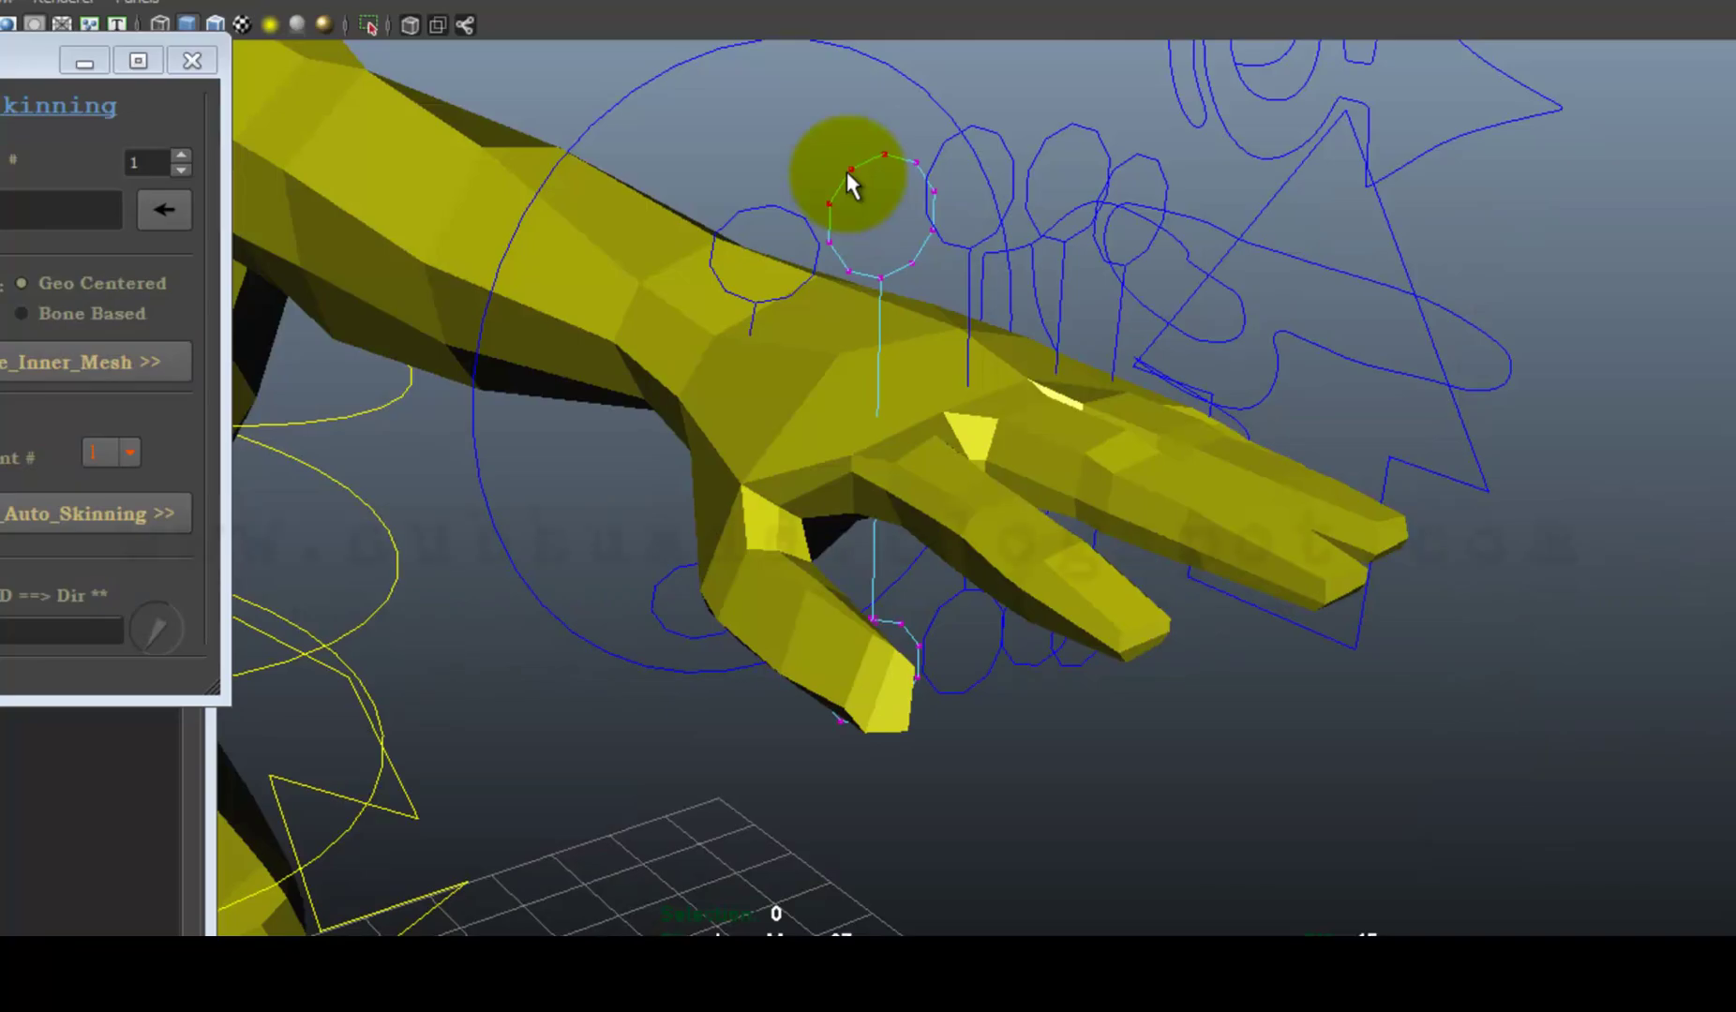
- Rotate finger controls to curl the fingers, undoing one test curl
left_click(871, 155)
key("e")
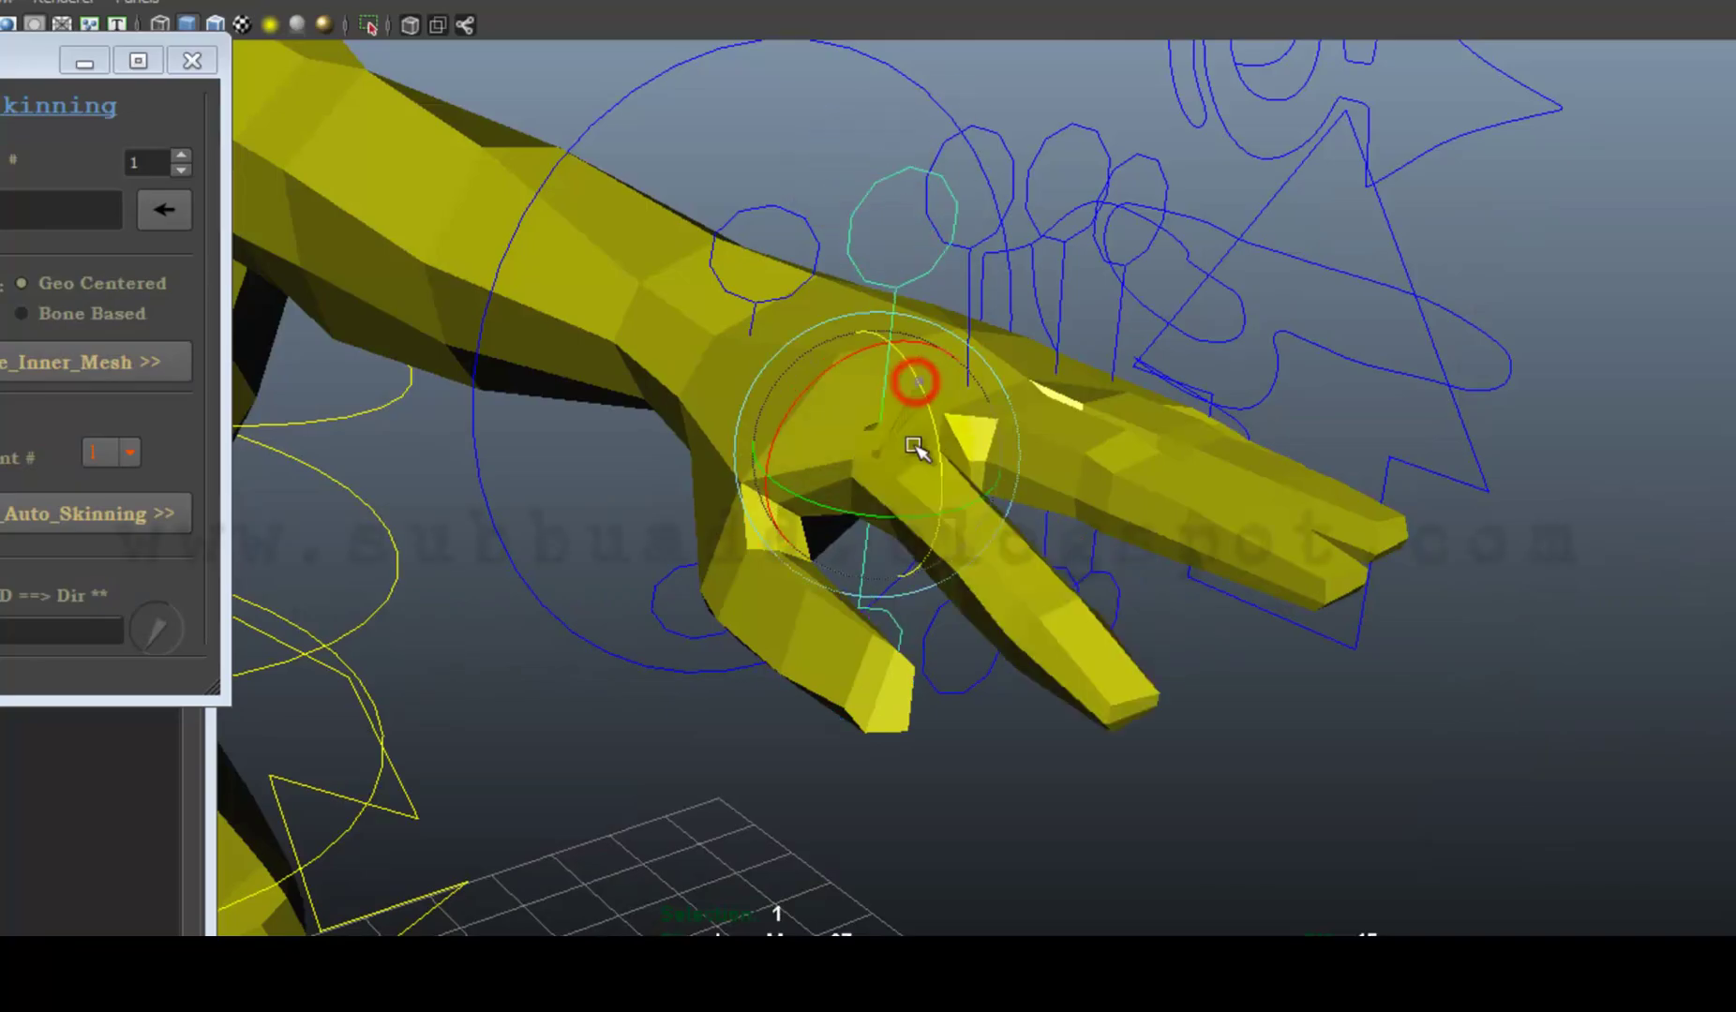
left_click_drag(914, 380, 919, 446)
left_click(915, 333)
mouse_move(1007, 291)
left_mouse_down("alt")
mouse_move(1162, 202)
mouse_move(917, 303)
left_mouse_up("alt")
key("ctrl+z")
key("ctrl+z")
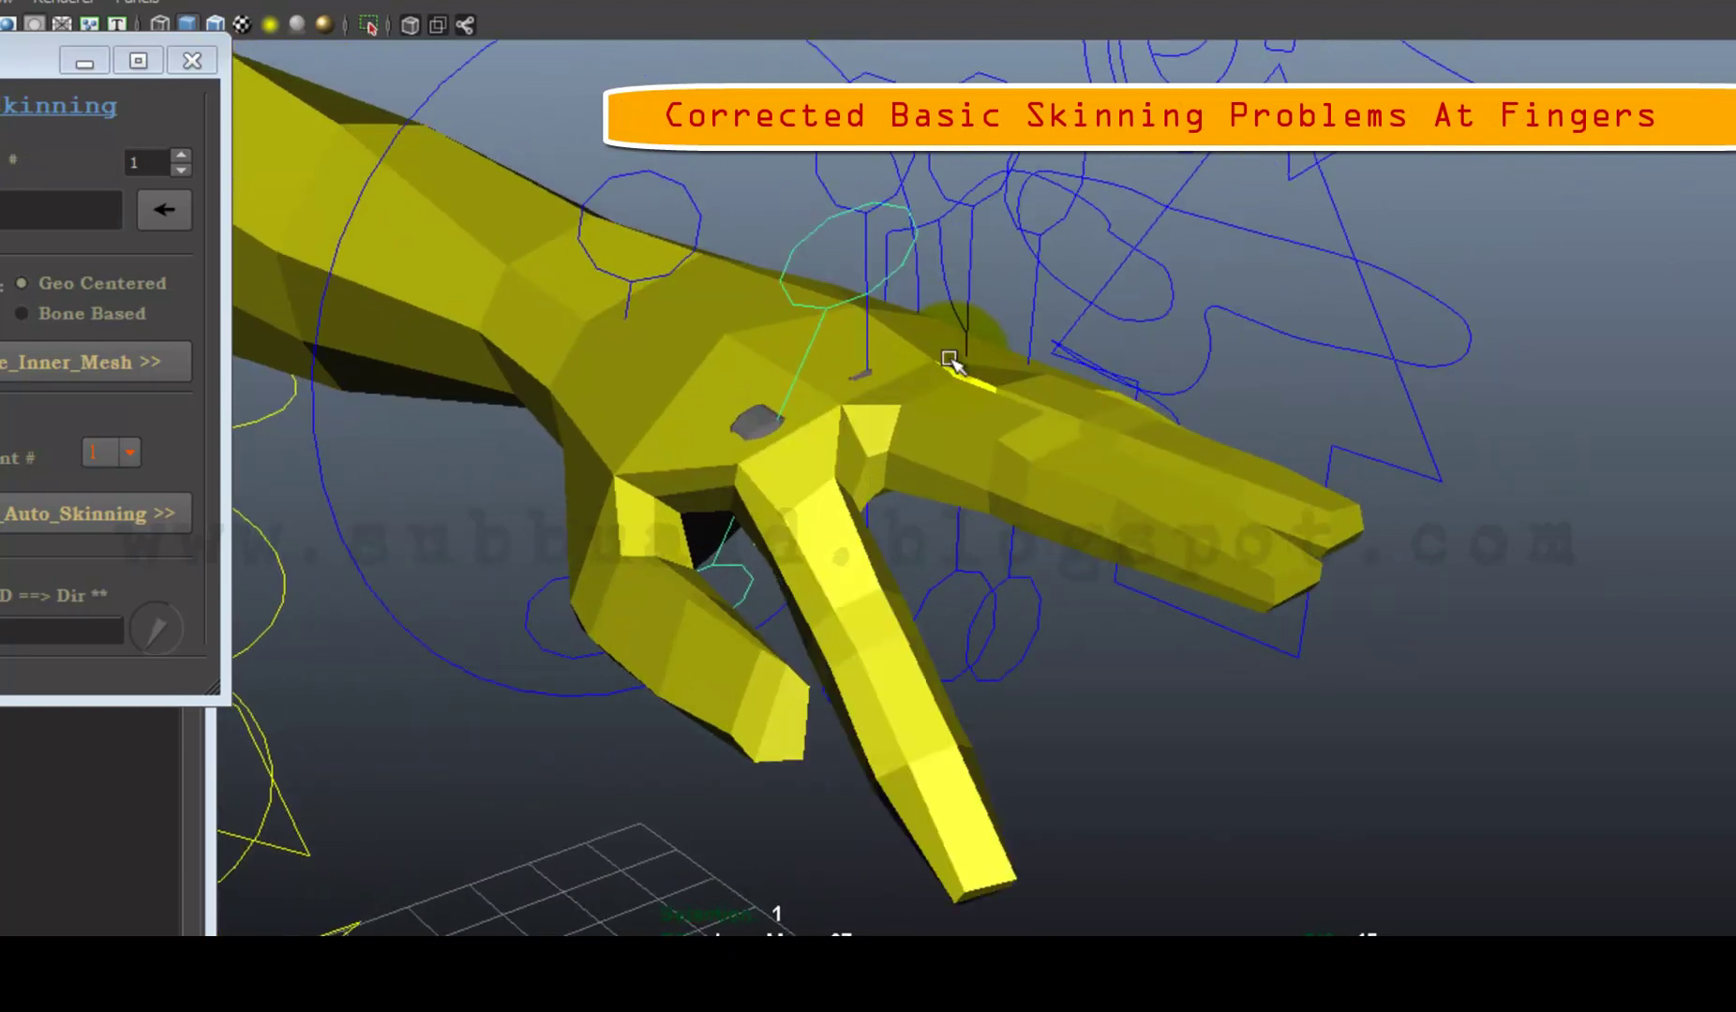
left_click_drag(947, 415, 947, 478)
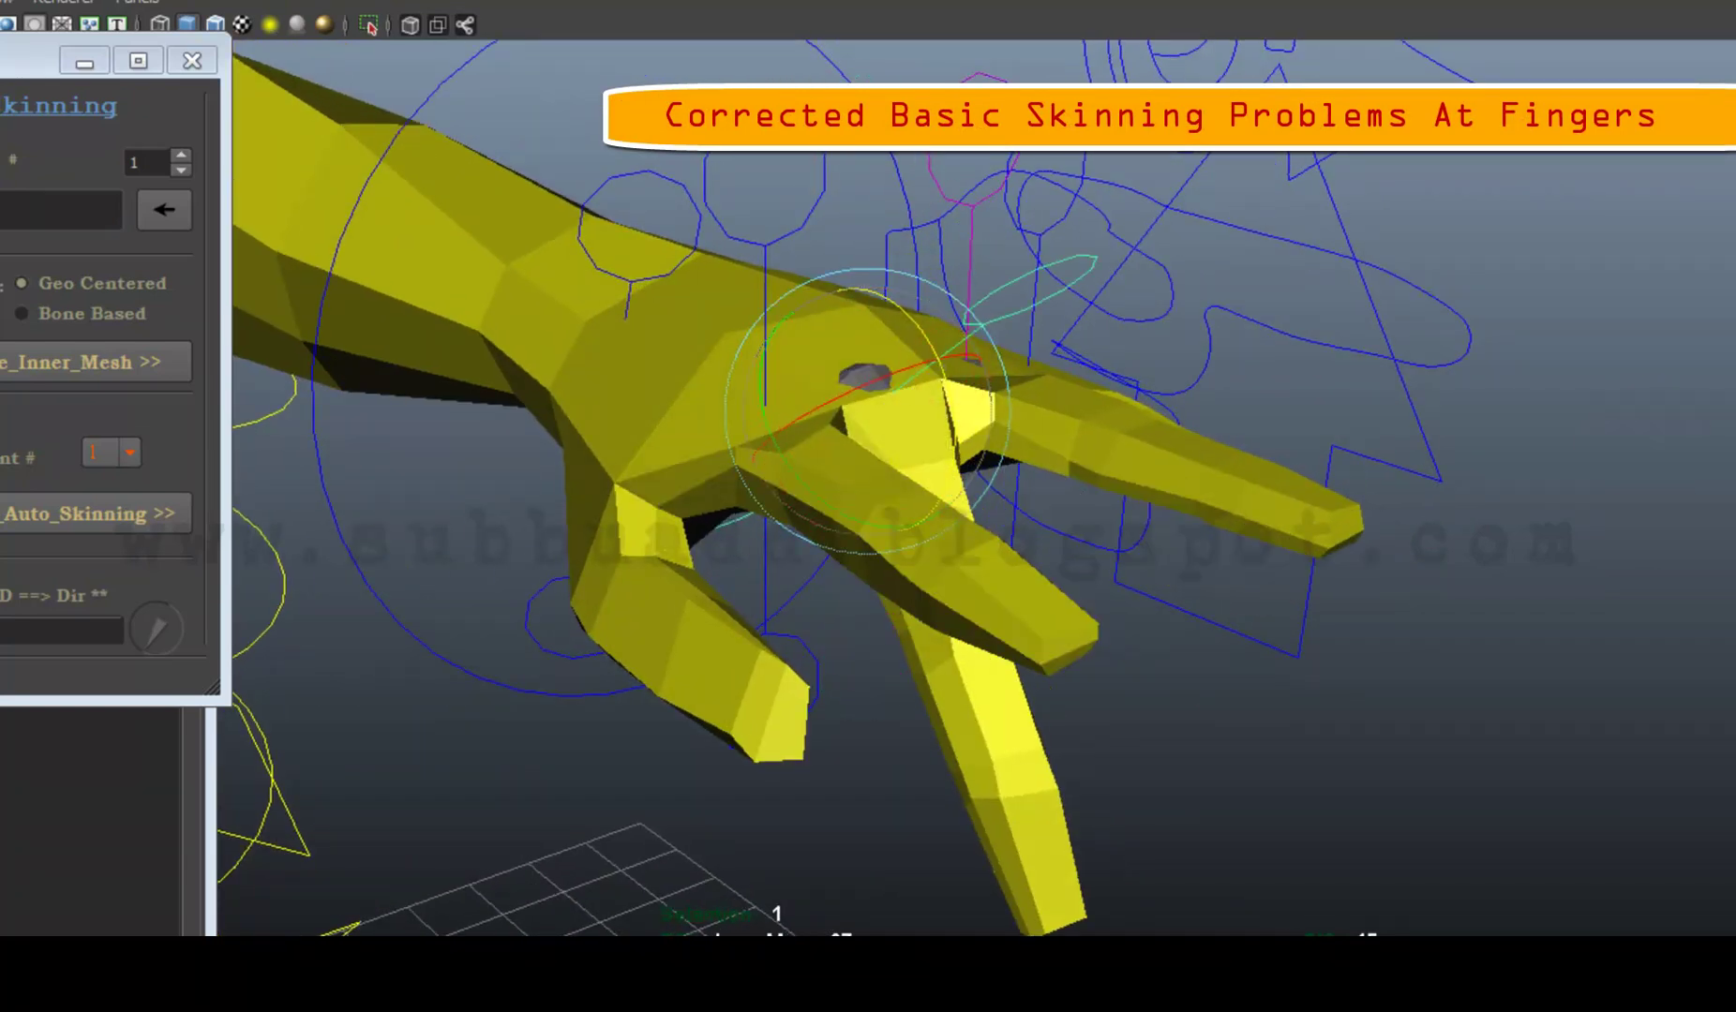
left_click(1507, 299)
- Curl another finger further toward the palm and orbit to check the deformation
mouse_move(504, 290)
left_mouse_down("alt")
mouse_move(822, 382)
mouse_move(899, 427)
mouse_move(833, 407)
mouse_move(1205, 383)
left_mouse_up("alt")
mouse_move(1205, 384)
middle_mouse_down("alt")
mouse_move(1186, 521)
mouse_move(1209, 458)
middle_mouse_up("alt")
mouse_move(1209, 457)
left_mouse_down("alt")
mouse_move(954, 354)
mouse_move(1015, 318)
mouse_move(1060, 367)
mouse_move(984, 421)
left_mouse_up("alt")
left_click(1015, 318)
middle_click_drag(925, 258, 504, 258)
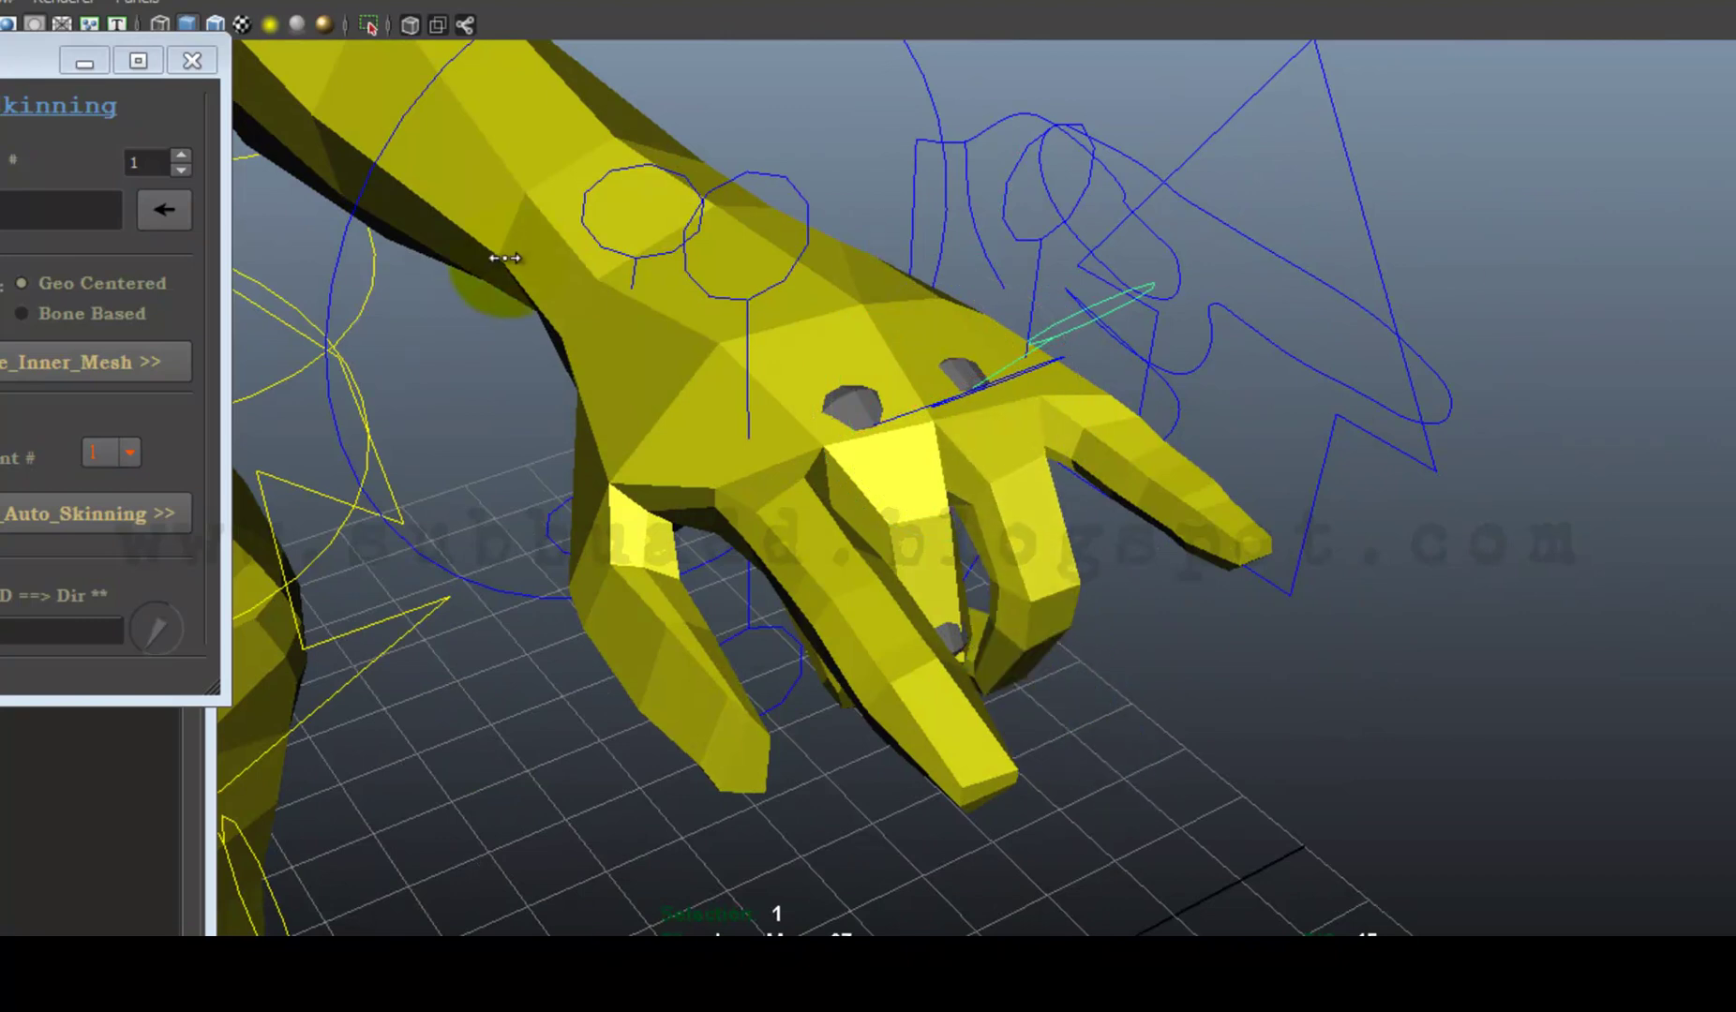
middle_click_drag(766, 330, 763, 399)
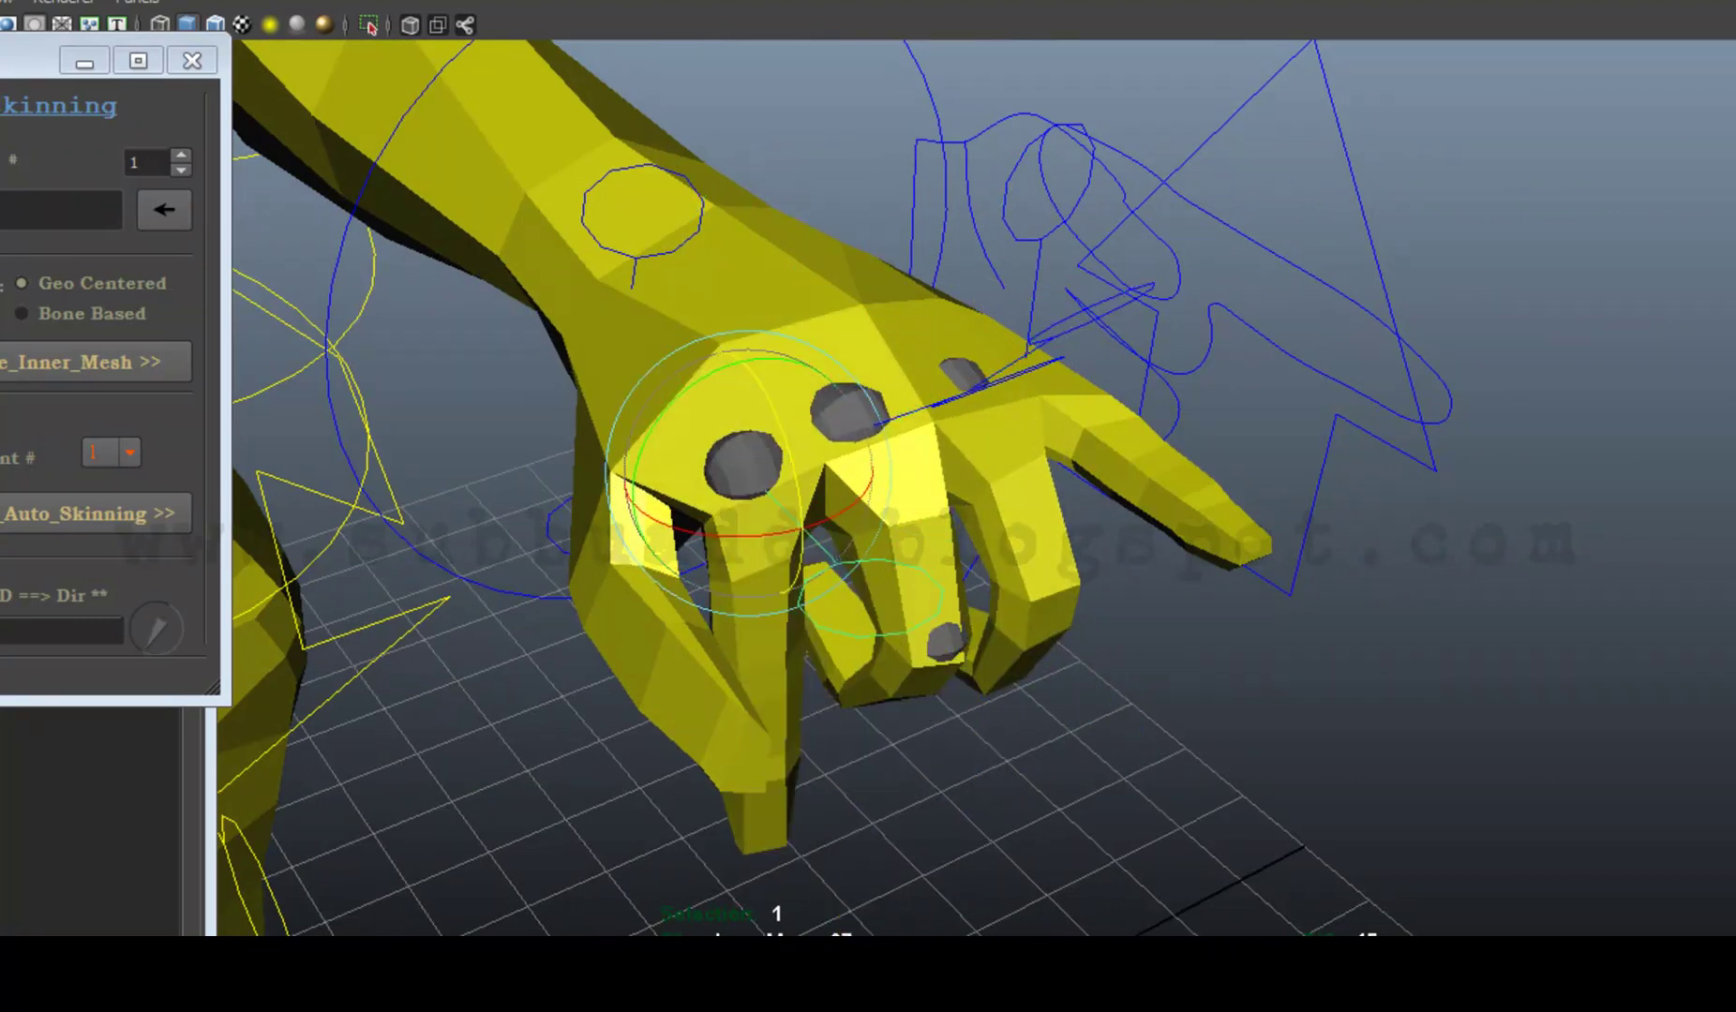
mouse_move(1223, 382)
left_mouse_down("alt")
mouse_move(791, 260)
mouse_move(883, 302)
mouse_move(1387, 341)
mouse_move(1229, 364)
mouse_move(1302, 496)
mouse_move(1298, 438)
left_mouse_up("alt")
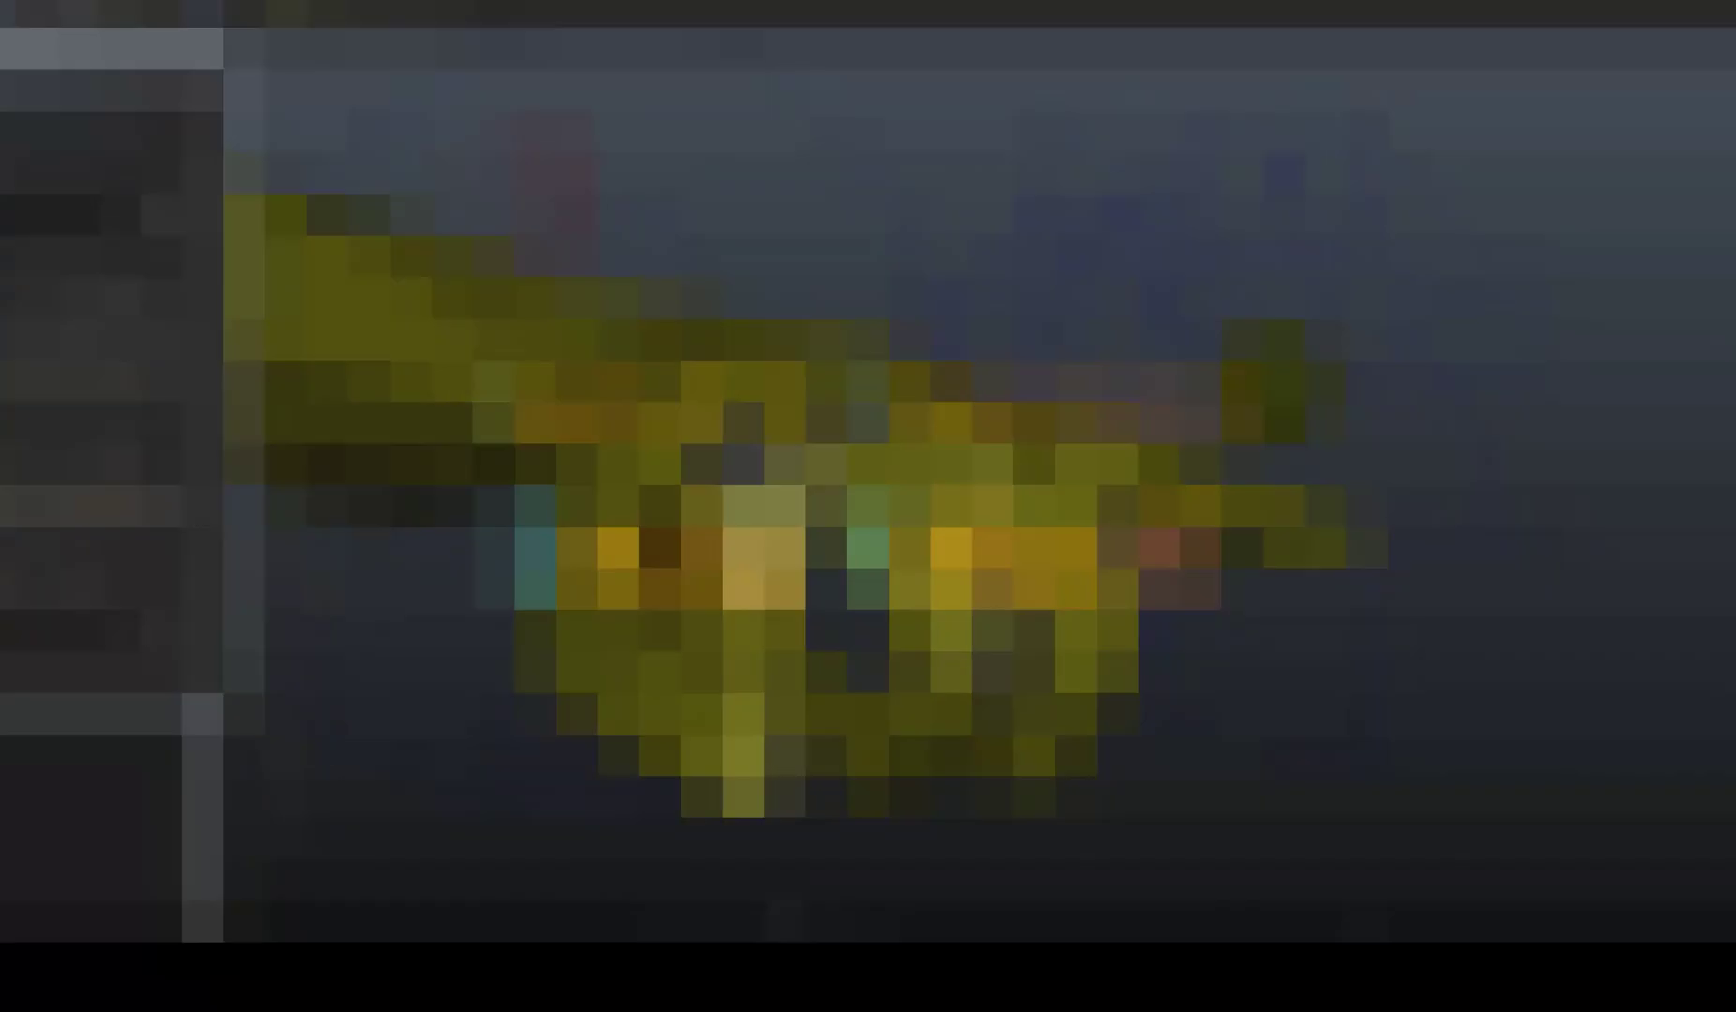